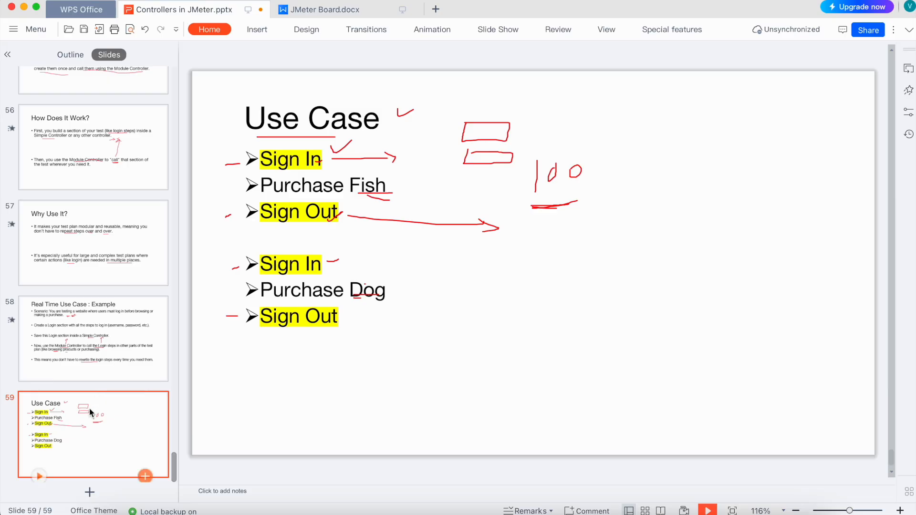
pyautogui.hotkey('shift', 'F5')
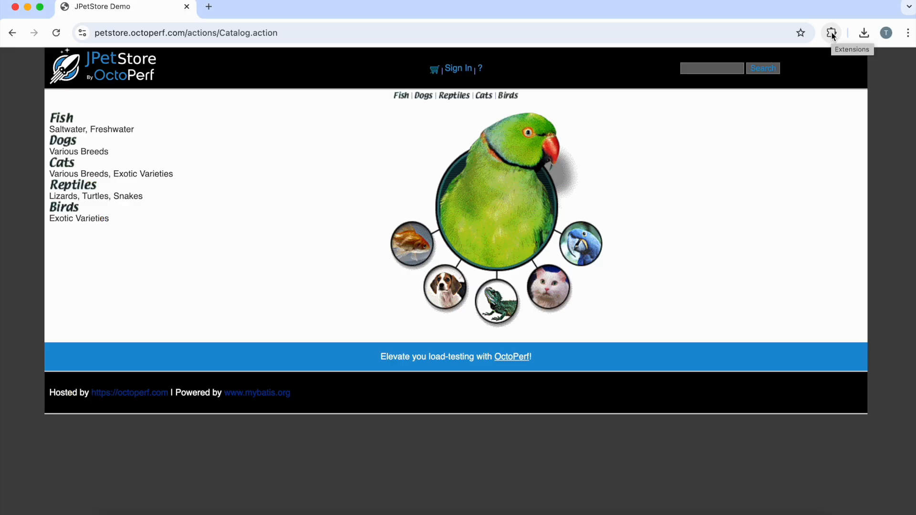
# Step: Open the BlazeMeter recorder extension and name the test MODULE CONTROLLER
pyautogui.click(833, 35)
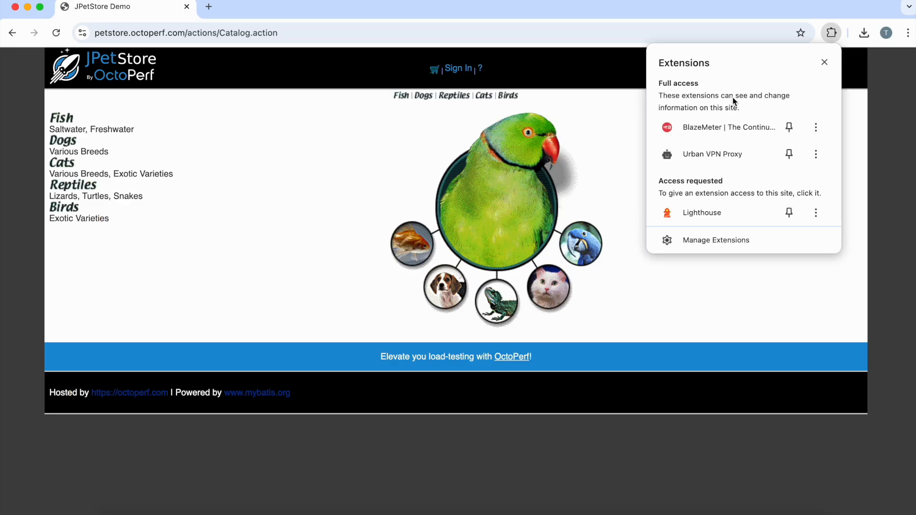
pyautogui.click(707, 127)
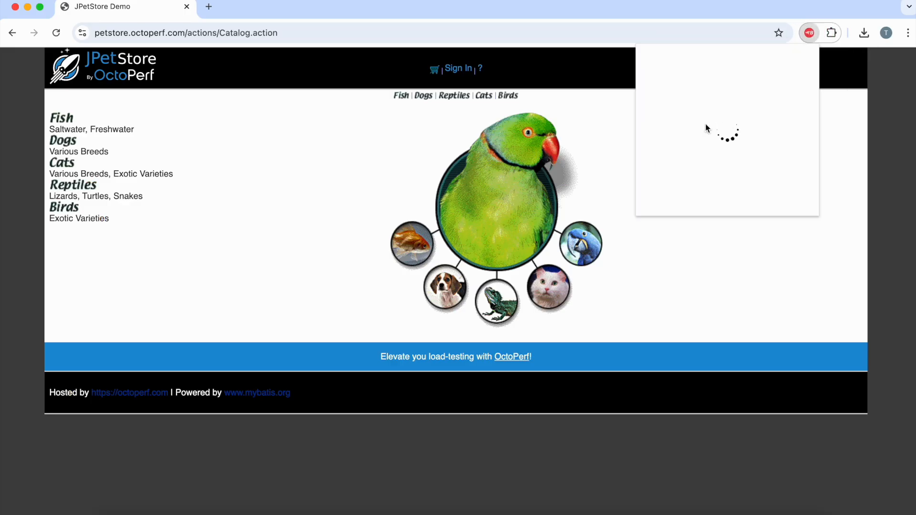
pyautogui.click(662, 101)
pyautogui.write('DULE CONTROLLER')
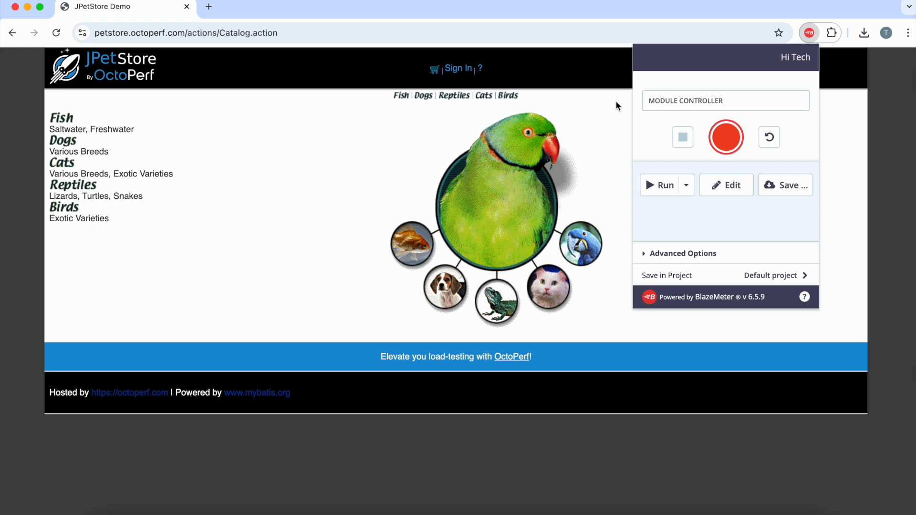
# Step: Start the BlazeMeter recording and reload the JPetStore catalog page so that it is captured
pyautogui.click(719, 140)
pyautogui.press('super+a')
pyautogui.press('Return')
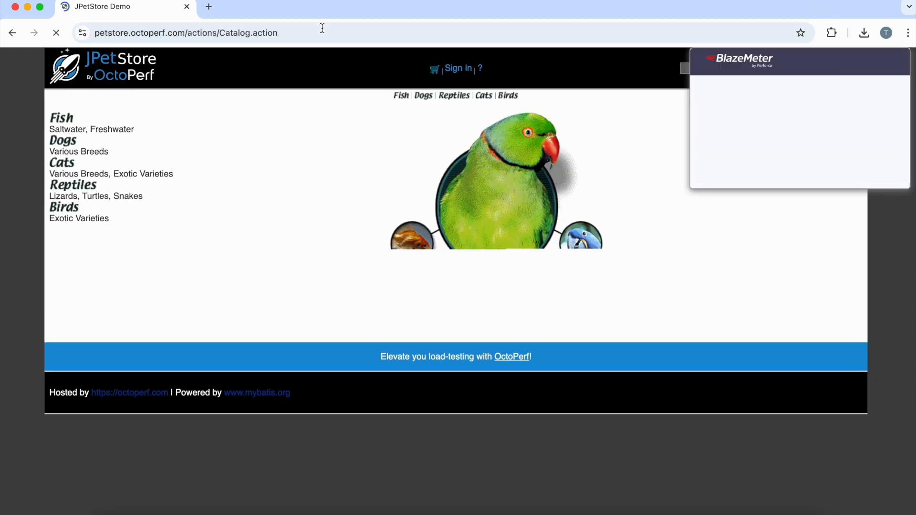
# Step: Sign in to JPetStore with the username test1 and the account password
pyautogui.click(459, 69)
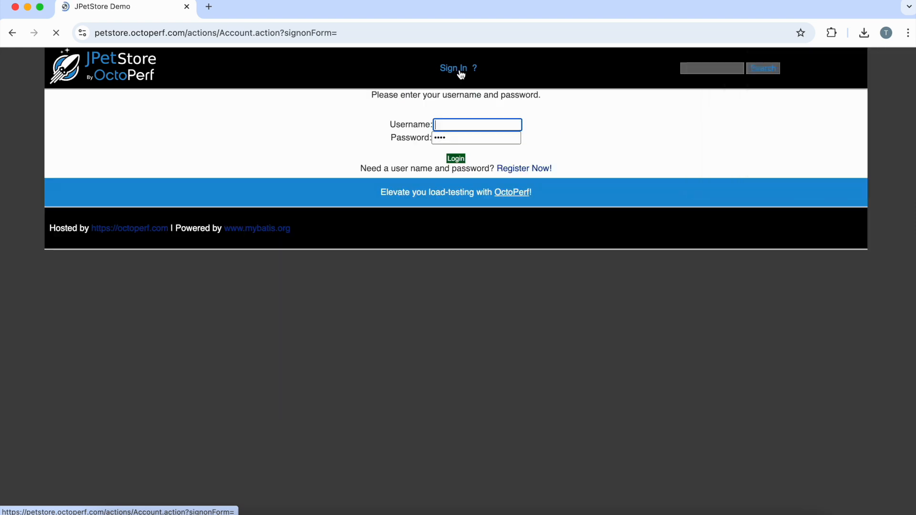
pyautogui.write('test1')
pyautogui.press('Tab')
pyautogui.write('te')
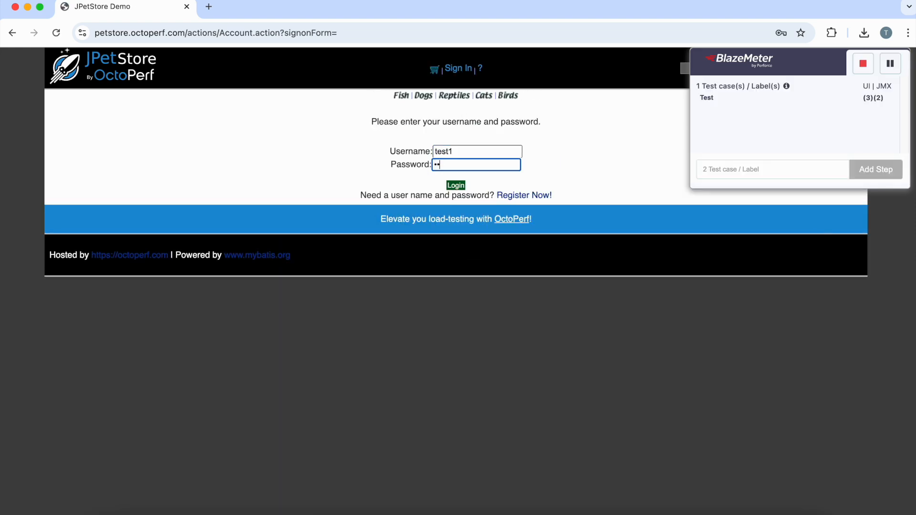
pyautogui.write('st1')
pyautogui.click(453, 185)
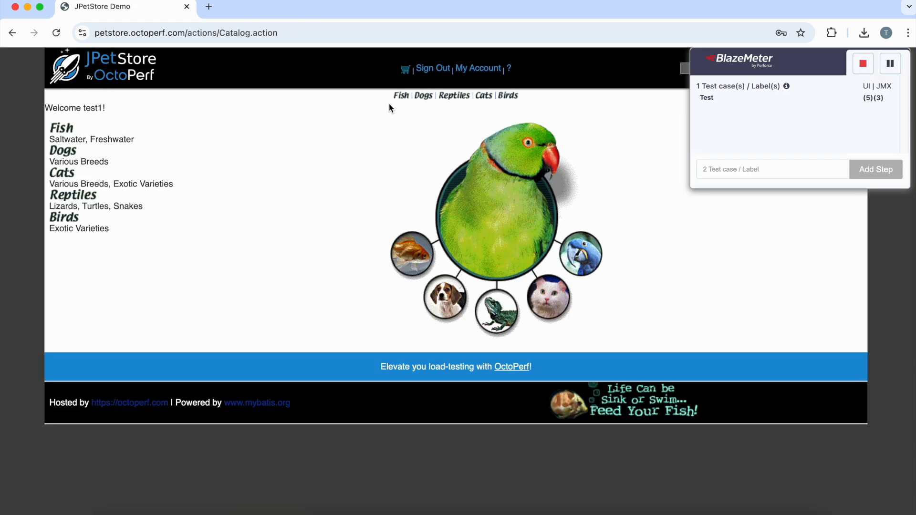
# Step: Order one Large Angelfish from the Fish product FI-SW-01, accepting the prefilled payment and address details and confirming the order
pyautogui.click(401, 97)
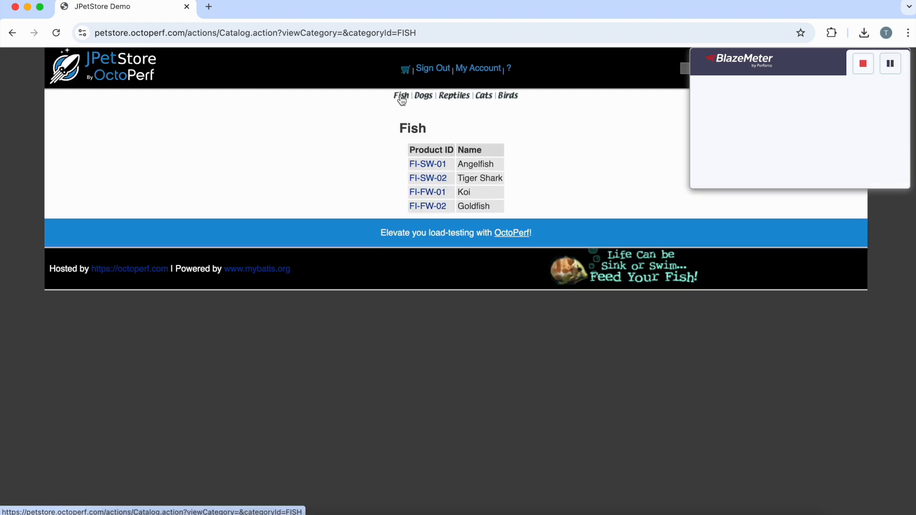
pyautogui.click(430, 167)
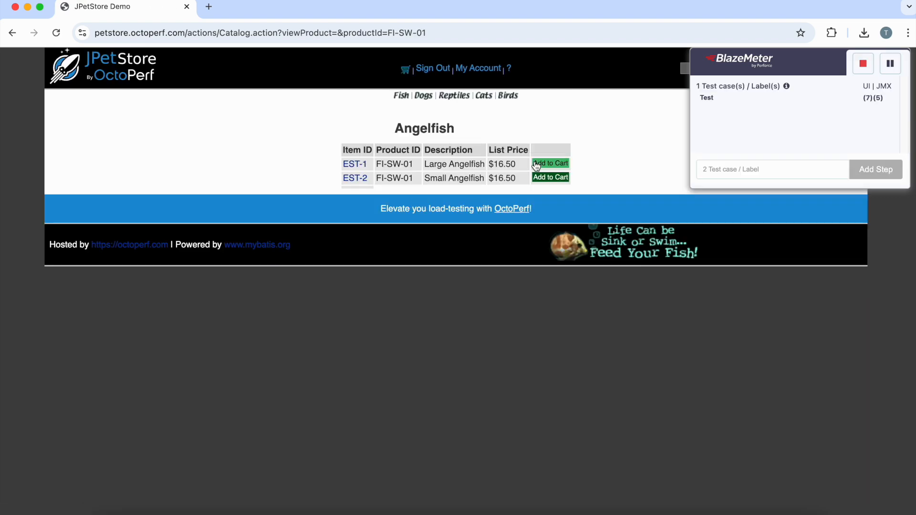
pyautogui.click(538, 165)
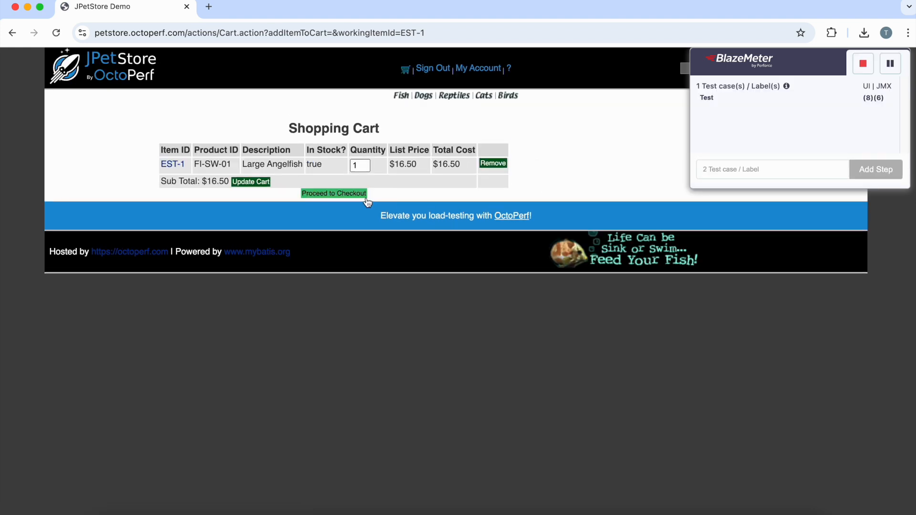
pyautogui.click(365, 197)
pyautogui.click(456, 344)
pyautogui.click(466, 406)
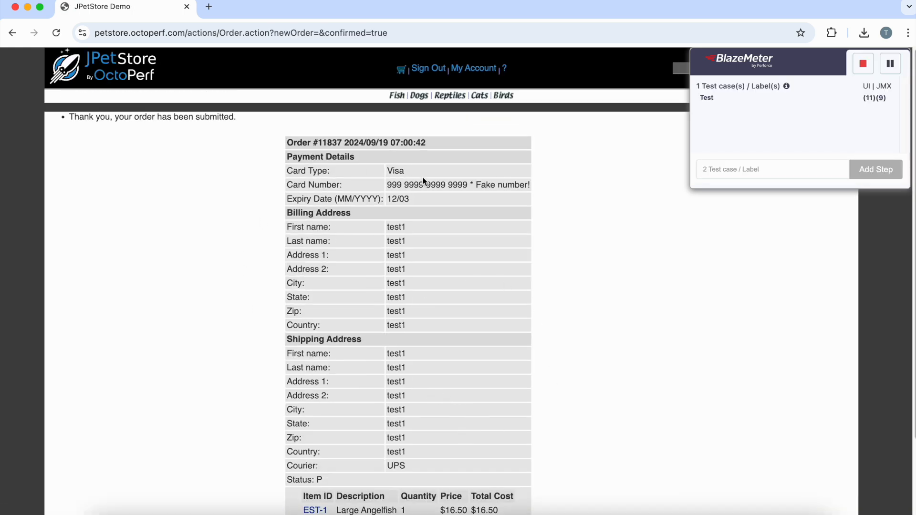
# Step: Order one Male Adult Bulldog from the Dogs product K9-BD-01, accepting the prefilled details and confirming the order
pyautogui.click(417, 98)
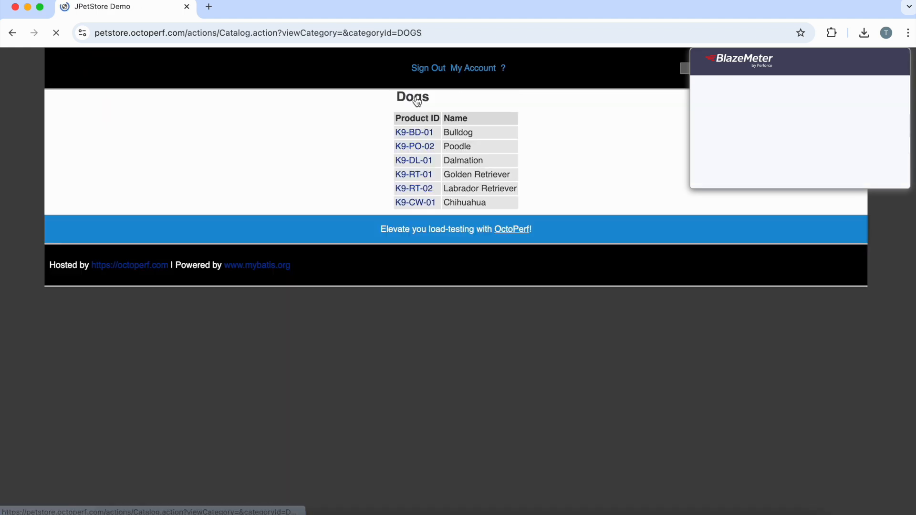
pyautogui.click(414, 165)
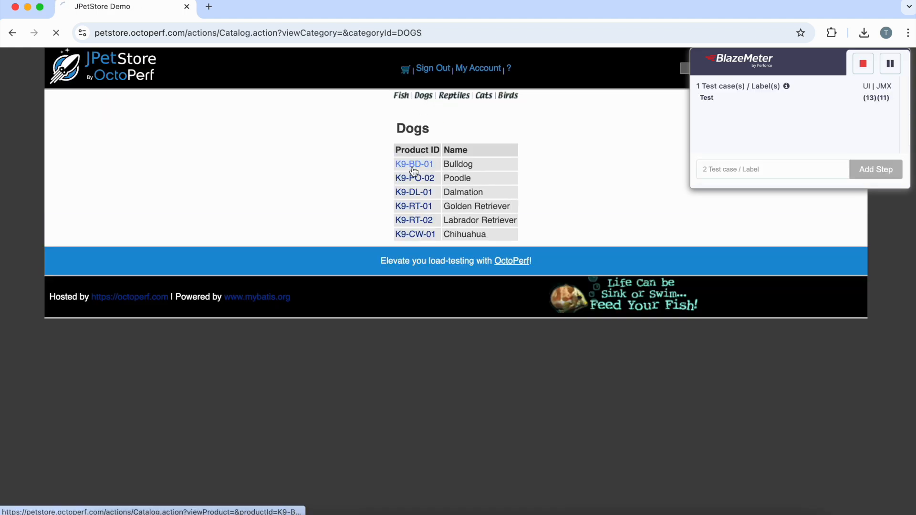
pyautogui.click(567, 163)
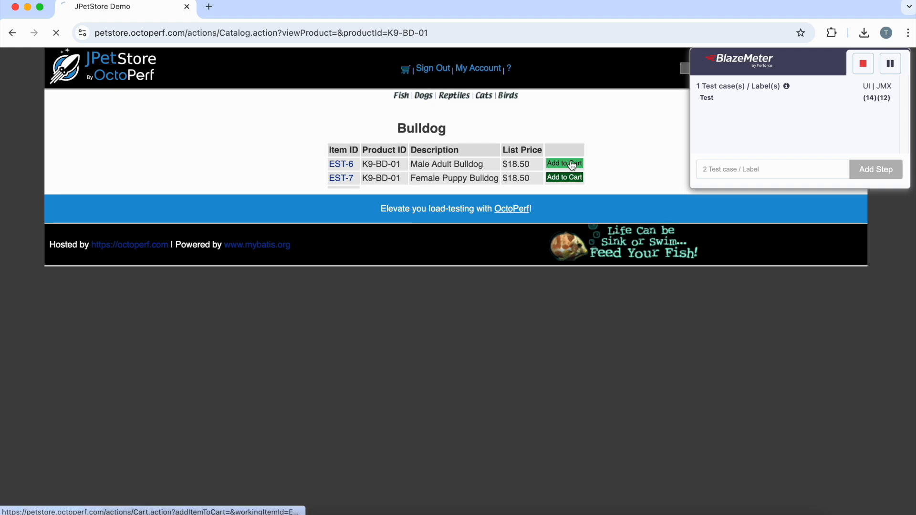
pyautogui.click(335, 194)
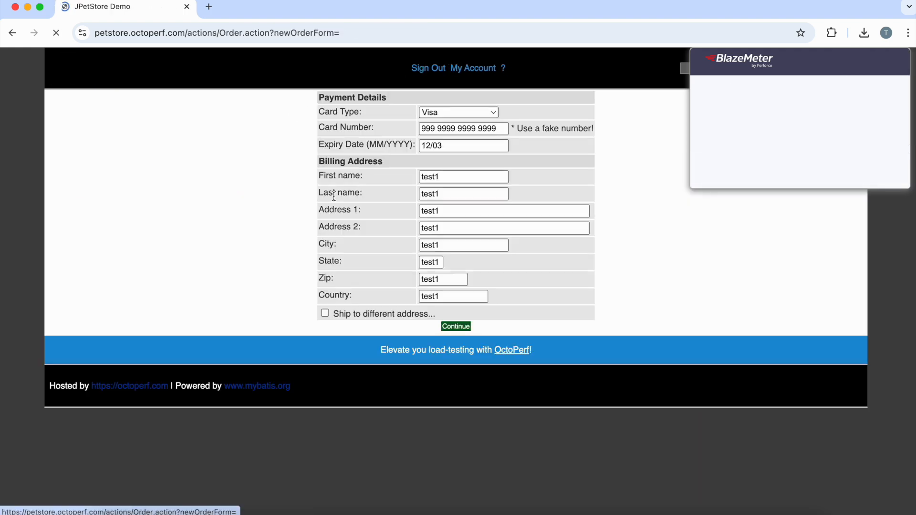
pyautogui.click(459, 346)
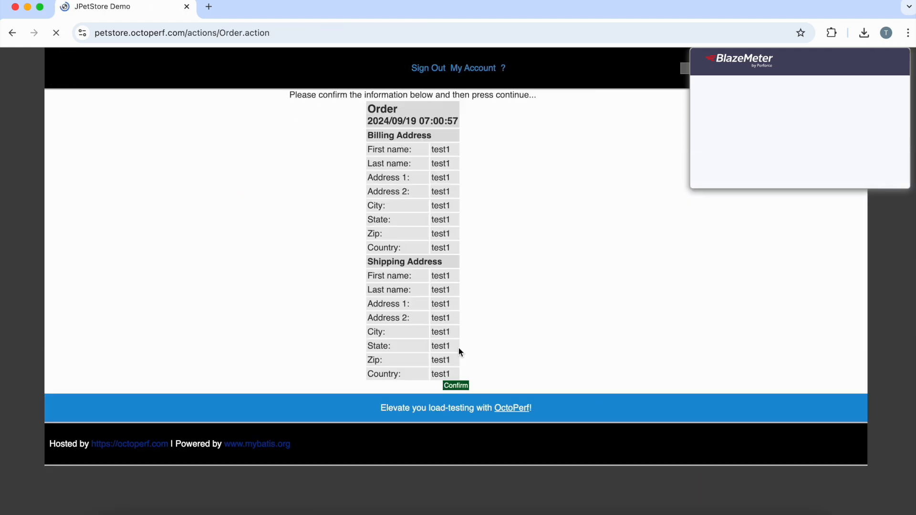
pyautogui.click(456, 406)
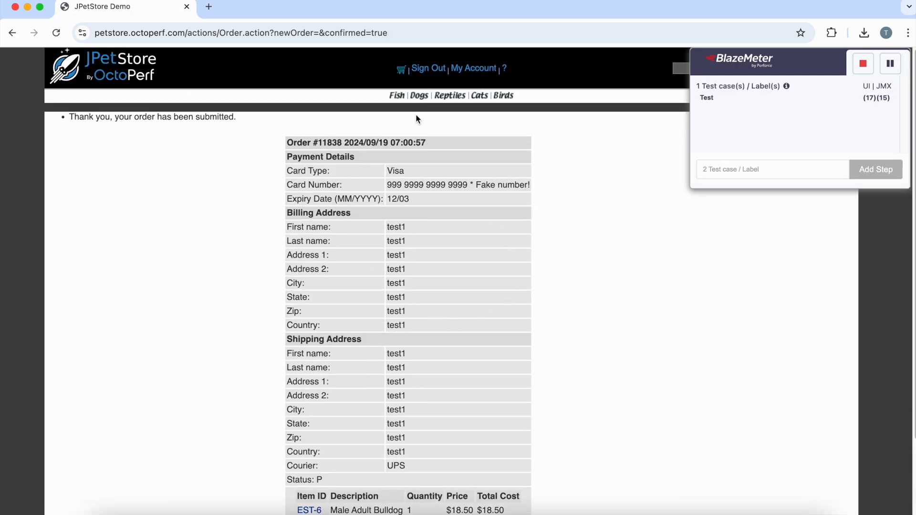
# Step: Sign out of the pet store and stop the BlazeMeter recording
pyautogui.click(424, 73)
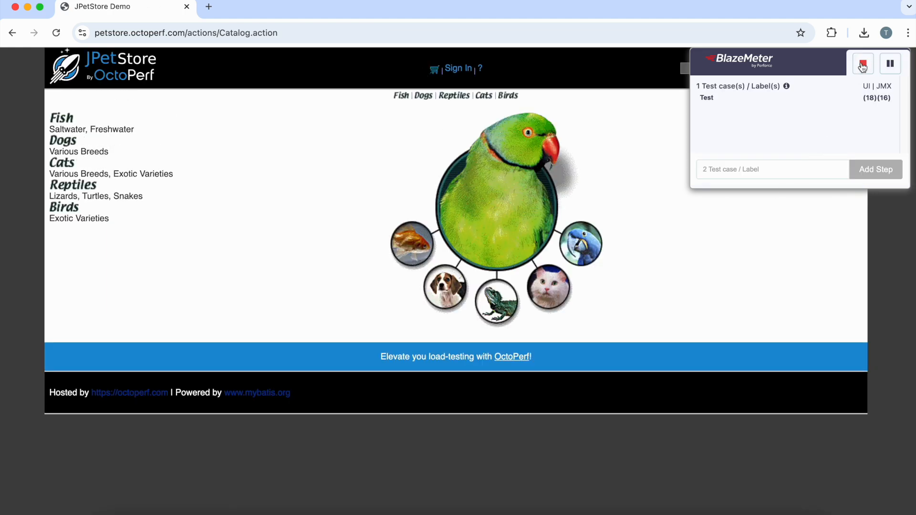
pyautogui.click(863, 65)
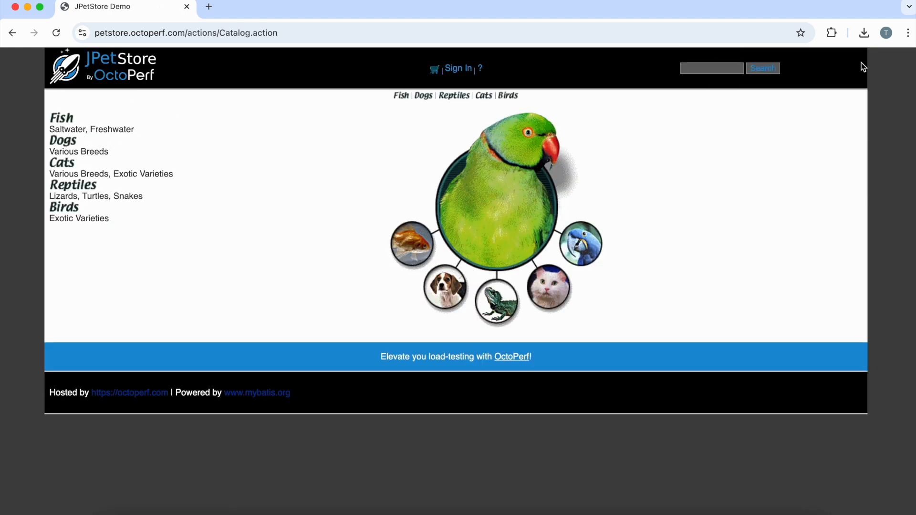
# Step: Save the recorded test from the BlazeMeter extension as a JMeter (JMX) script including the octoperf.com domain
pyautogui.click(836, 33)
pyautogui.click(692, 131)
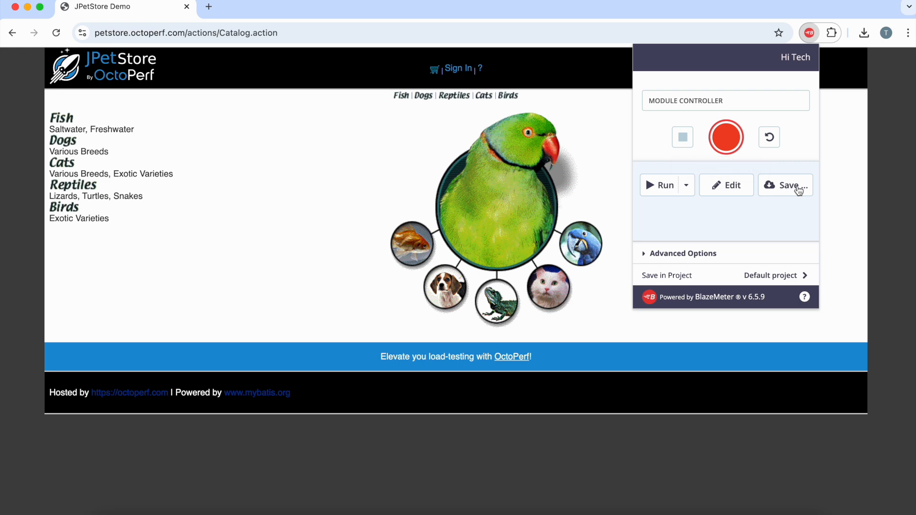
pyautogui.click(793, 187)
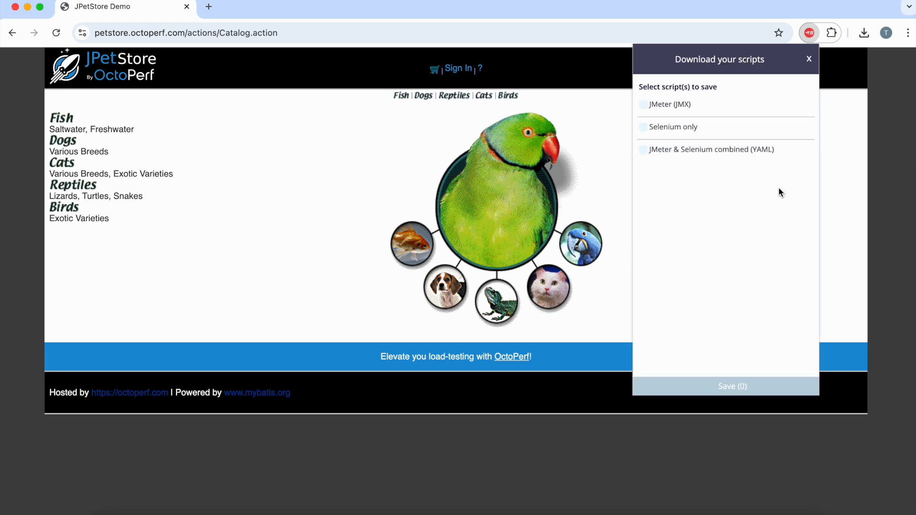
pyautogui.click(645, 105)
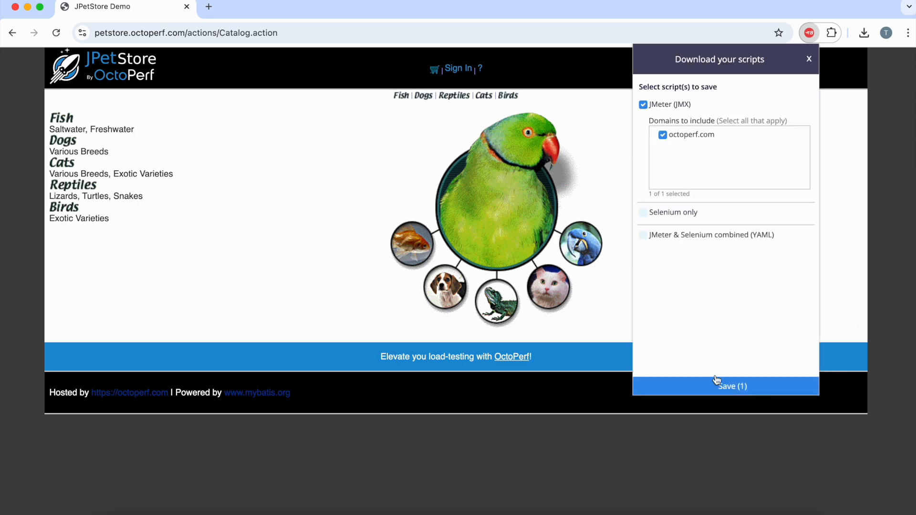
pyautogui.click(728, 387)
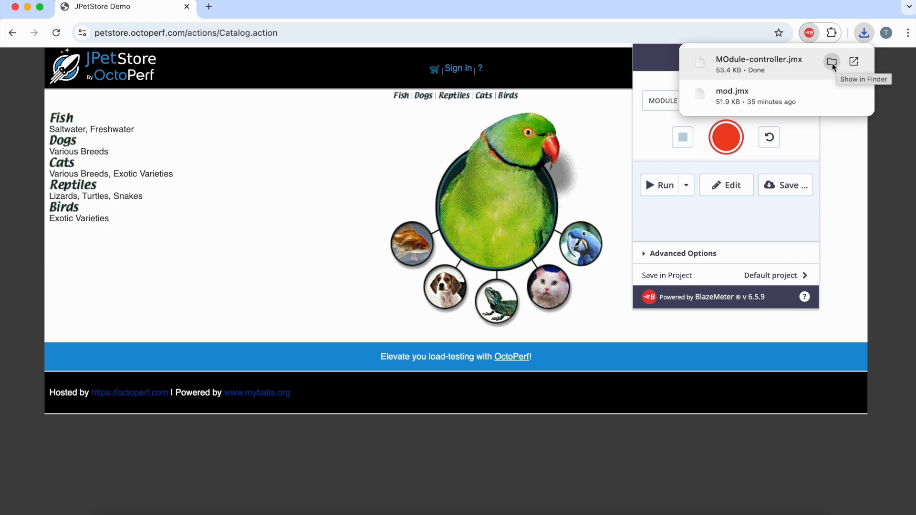
# Step: Switch to Finder and locate Module-controller.jmx in the JMeter folder
pyautogui.click(833, 63)
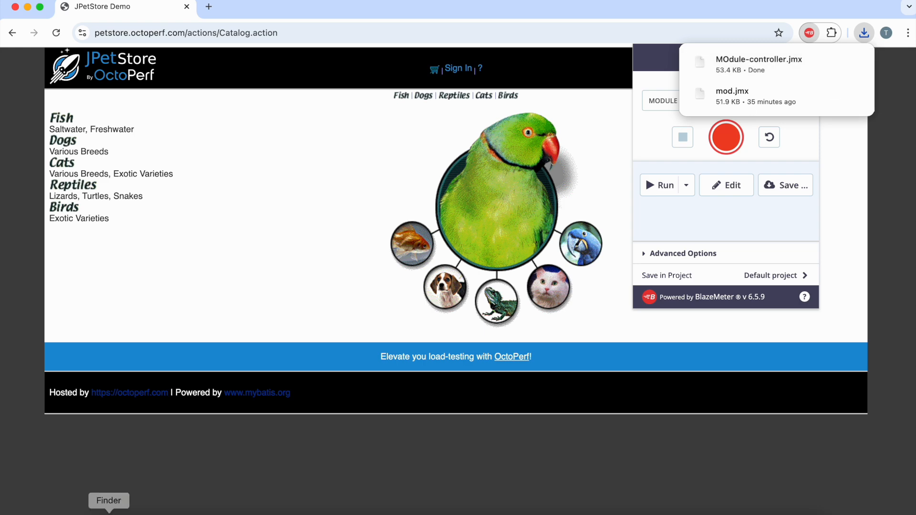
pyautogui.click(108, 510)
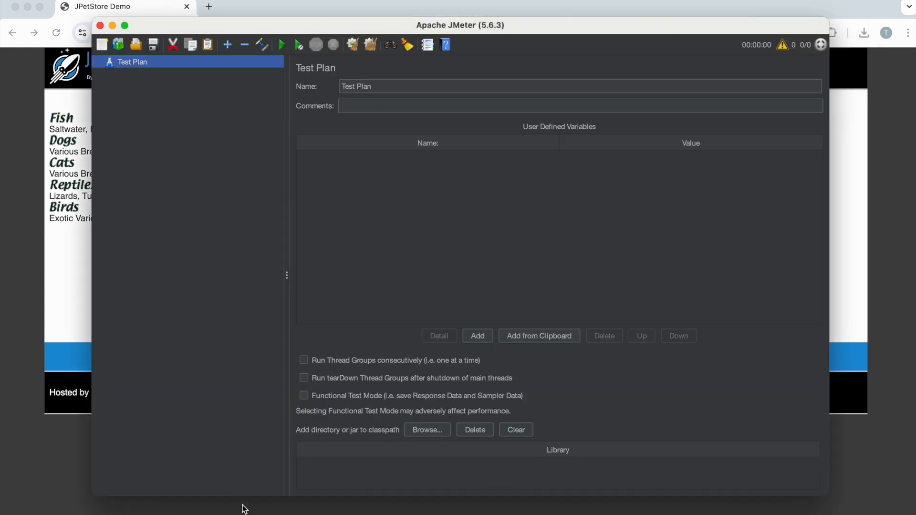
pyautogui.click(109, 513)
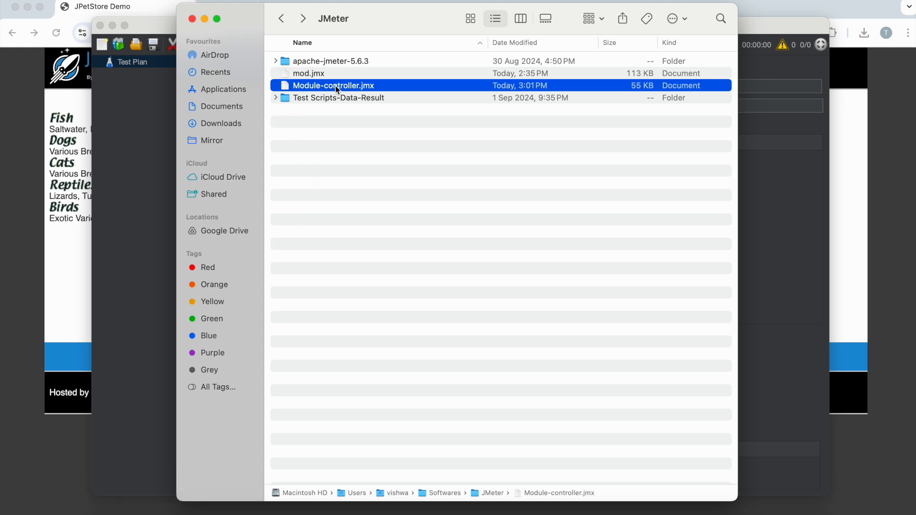
# Step: Switch to Apache JMeter and open Module-controller.jmx from the JMeter folder
pyautogui.click(133, 118)
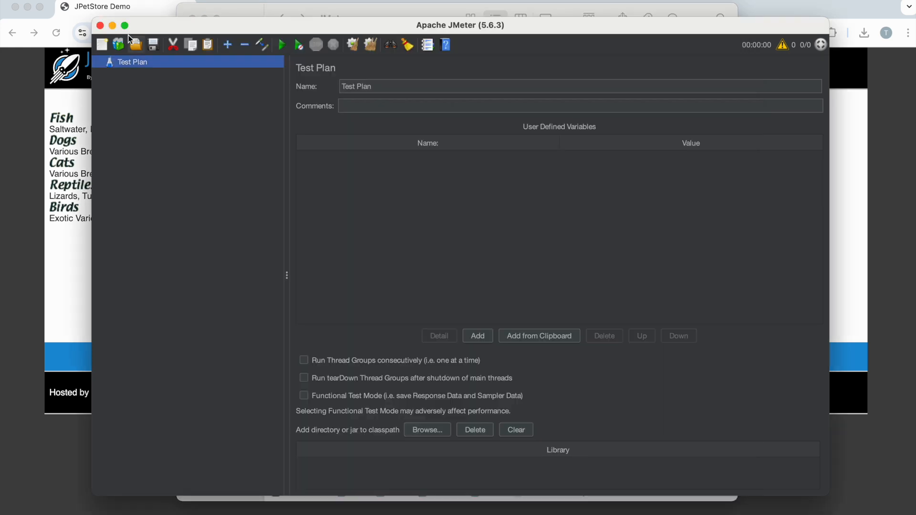
pyautogui.click(136, 46)
pyautogui.click(365, 169)
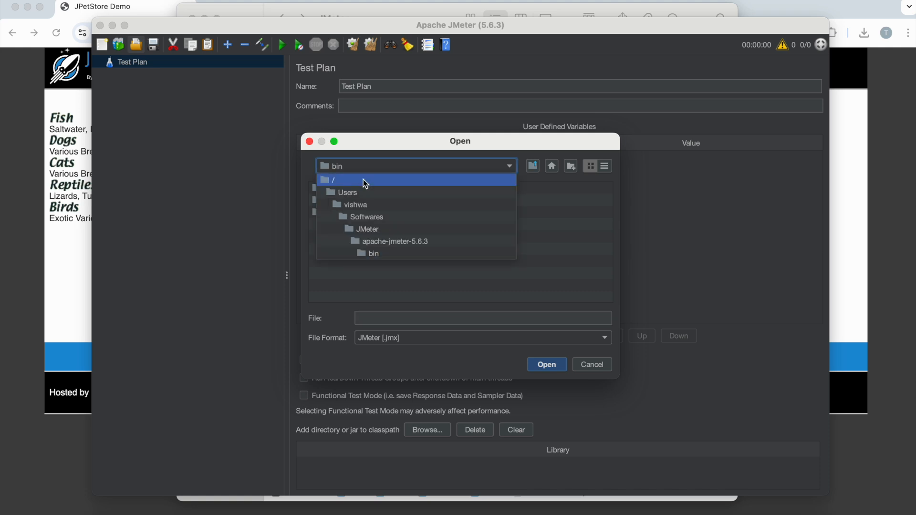
pyautogui.click(364, 229)
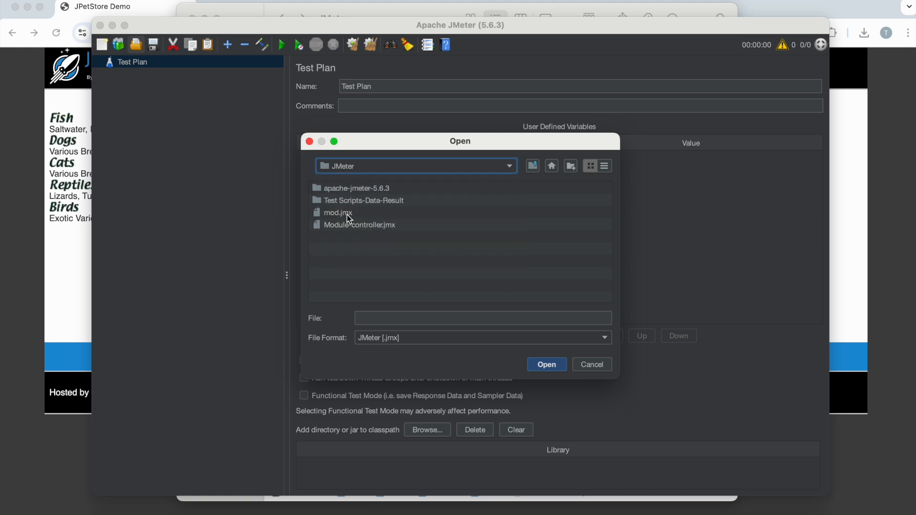
pyautogui.click(356, 228)
pyautogui.click(547, 365)
# Step: Expand the Thread Group and its Test controller, widen the tree, and inspect the first three recorded HTTP requests
pyautogui.click(110, 160)
pyautogui.click(122, 172)
pyautogui.click(290, 186)
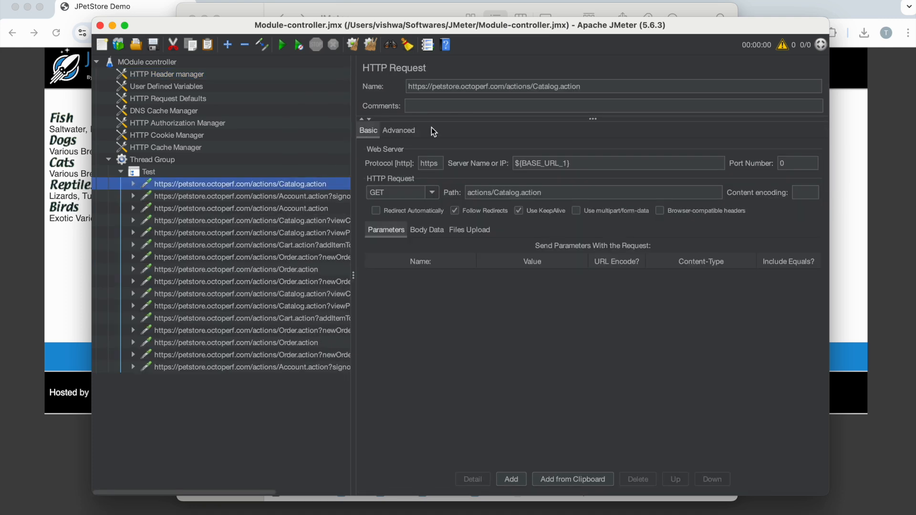
pyautogui.click(314, 198)
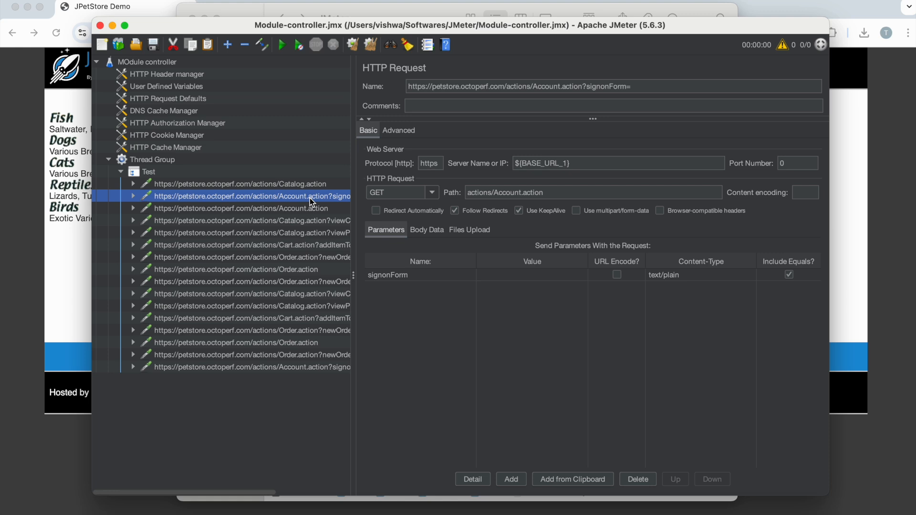
pyautogui.click(306, 209)
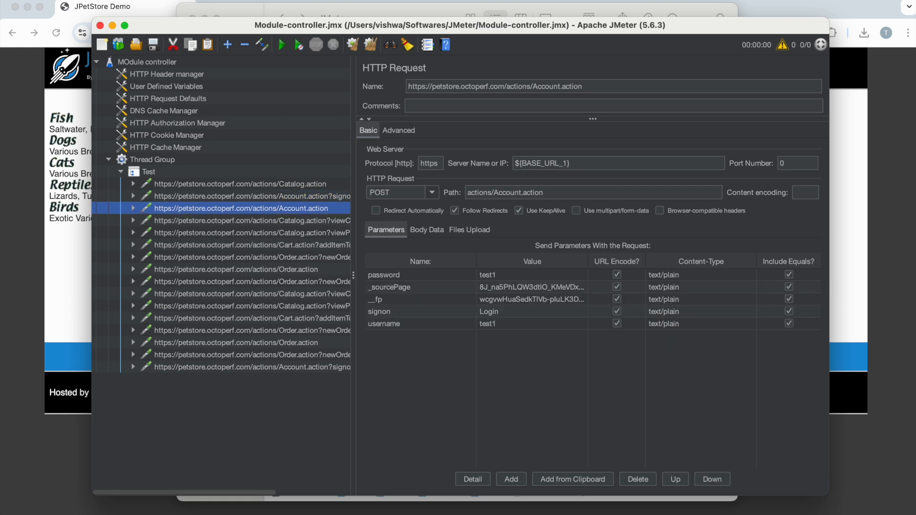
# Step: Rename the first HTTP request, for Catalog.action, as Open Url
pyautogui.click(245, 183)
pyautogui.write('Open Url')
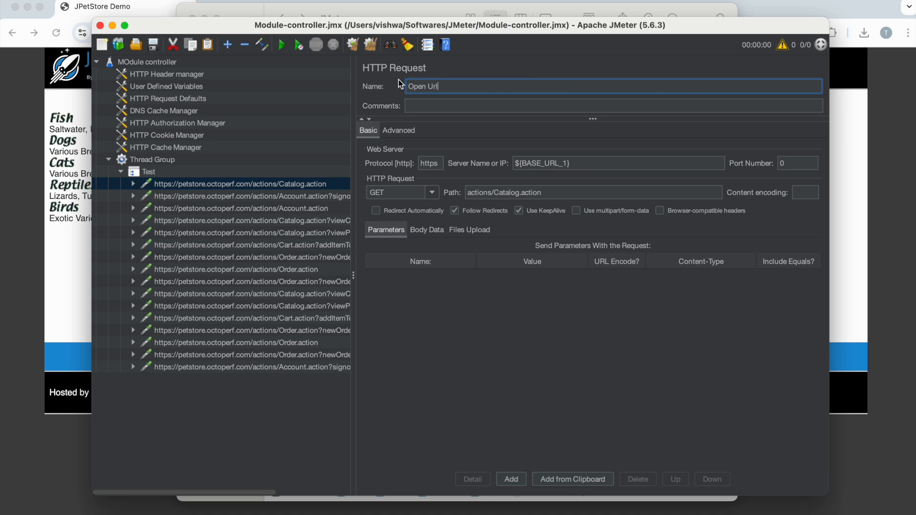
# Step: Rename the second recorded HTTP request, for the sign-on form, as Click on Sign In link
pyautogui.click(252, 196)
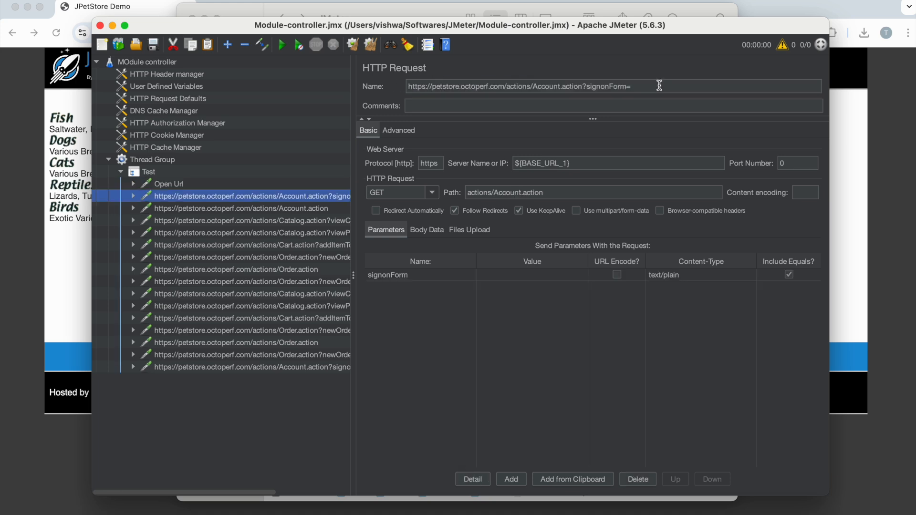
pyautogui.tripleClick(659, 85)
pyautogui.write('Cli')
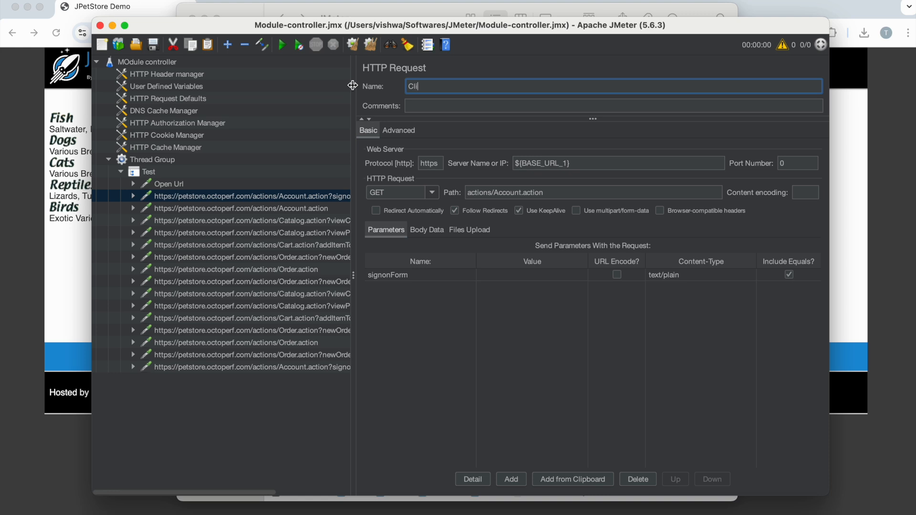
pyautogui.write('ck on Sl')
pyautogui.write('gn In link')
# Step: Rename the third HTTP request, the POST to Account.action, as Sign In
pyautogui.click(286, 209)
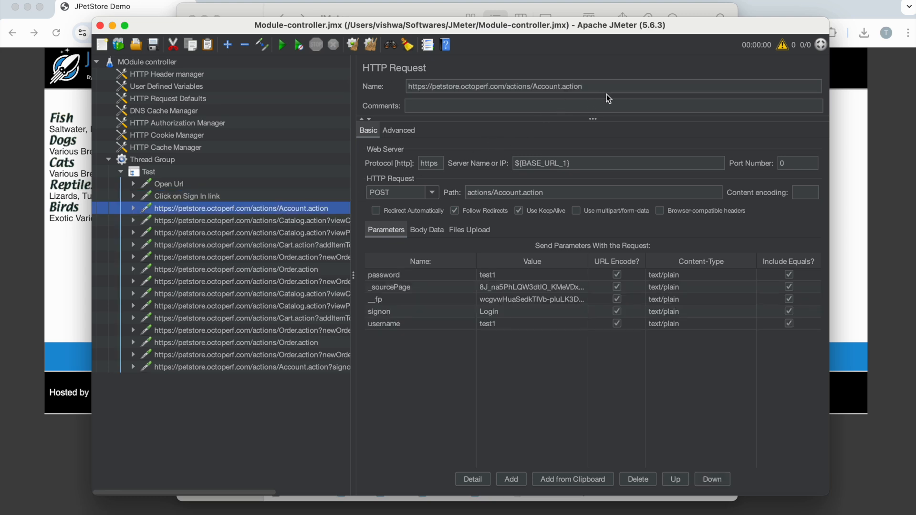
pyautogui.tripleClick(579, 85)
pyautogui.write('Sign In')
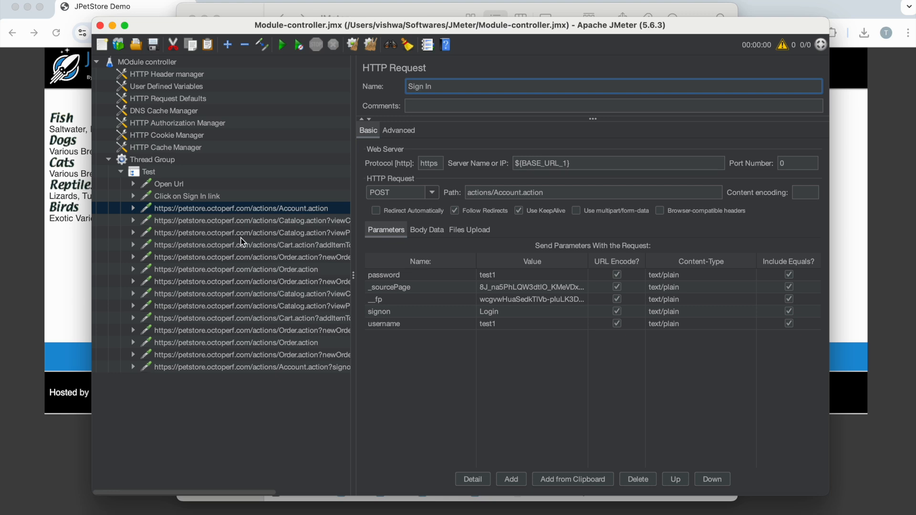
pyautogui.click(194, 219)
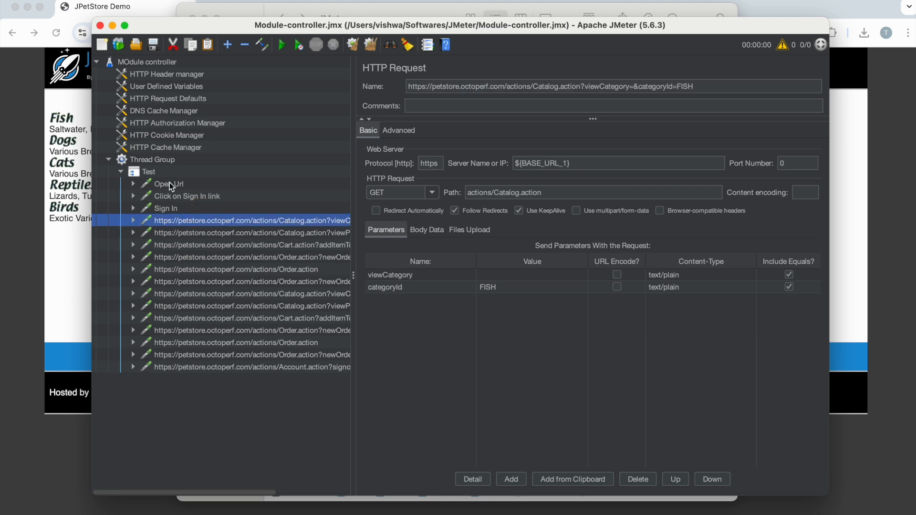
pyautogui.click(164, 210)
# Step: Add a Simple Controller to the Thread Group
pyautogui.click(142, 164)
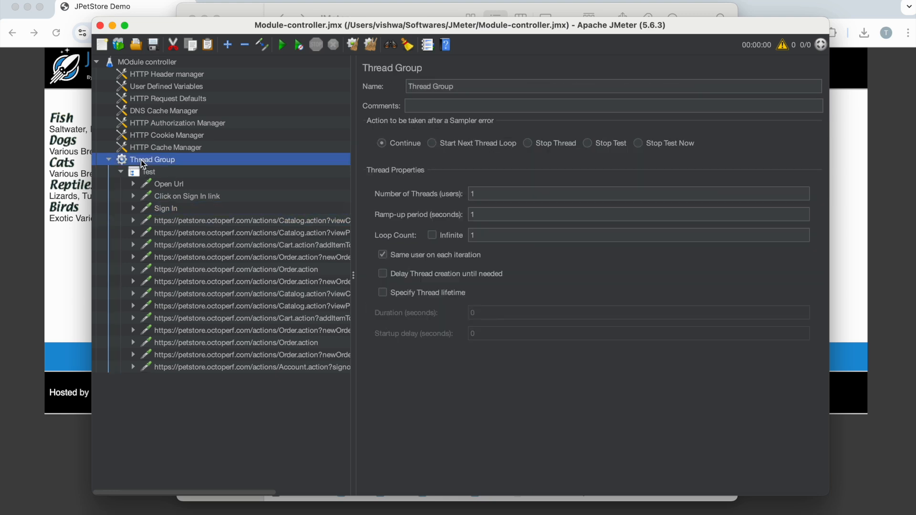
pyautogui.rightClick(142, 164)
pyautogui.moveTo(256, 167)
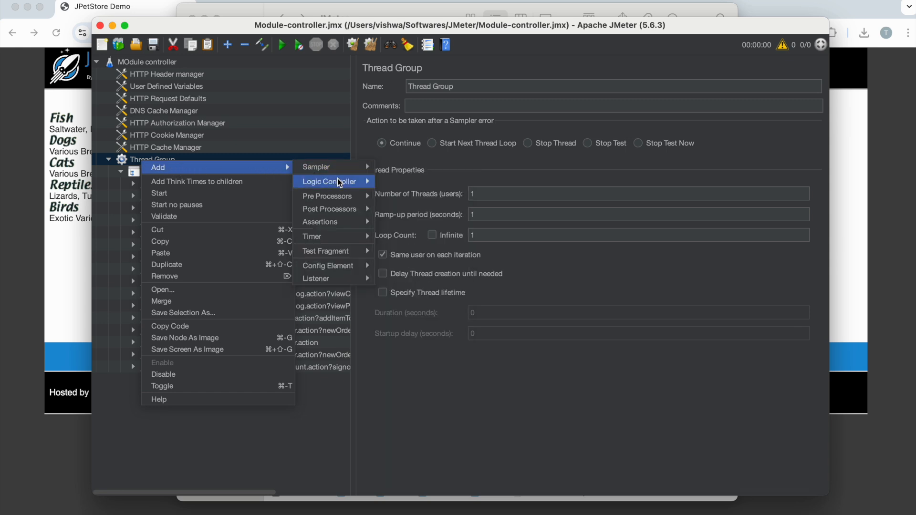
pyautogui.moveTo(339, 182)
pyautogui.click(415, 334)
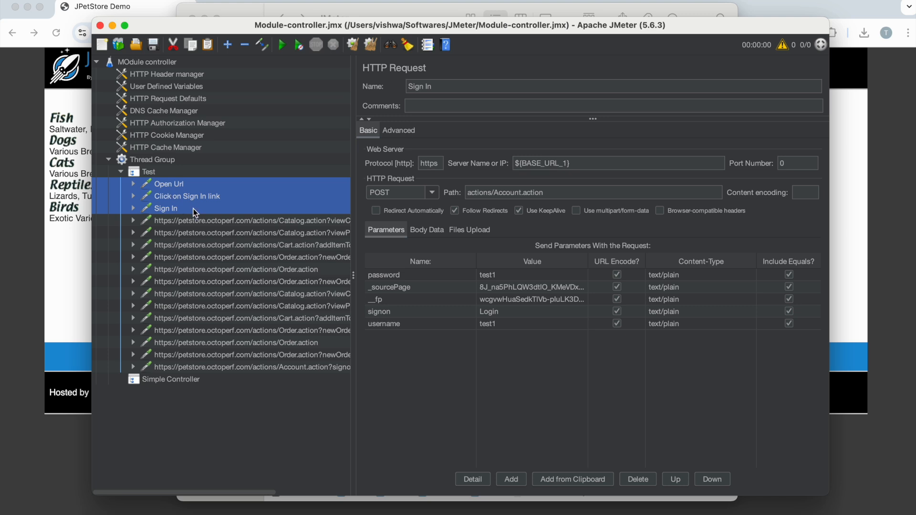
# Step: Copy the Open Url, Click on Sign In link and Sign In requests into the new controller and rename it Simple Controller - Sign In
pyautogui.click(177, 380)
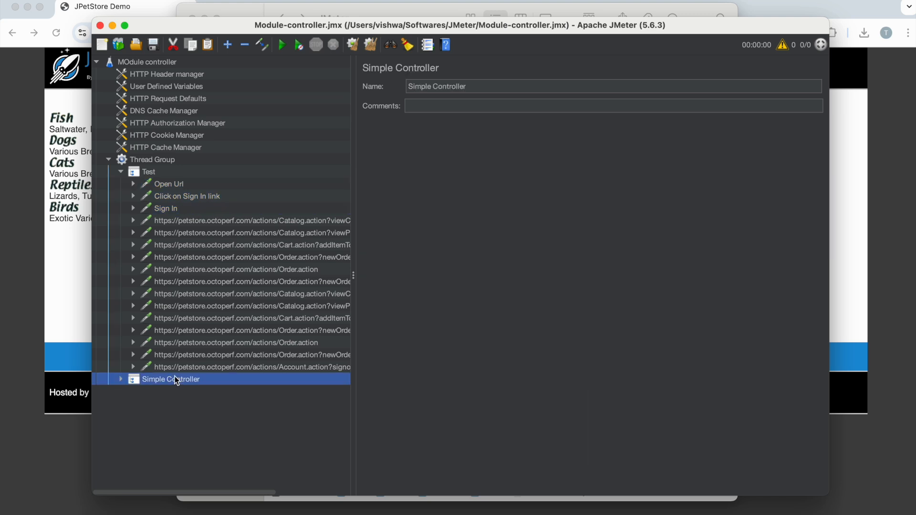
pyautogui.press('super+v')
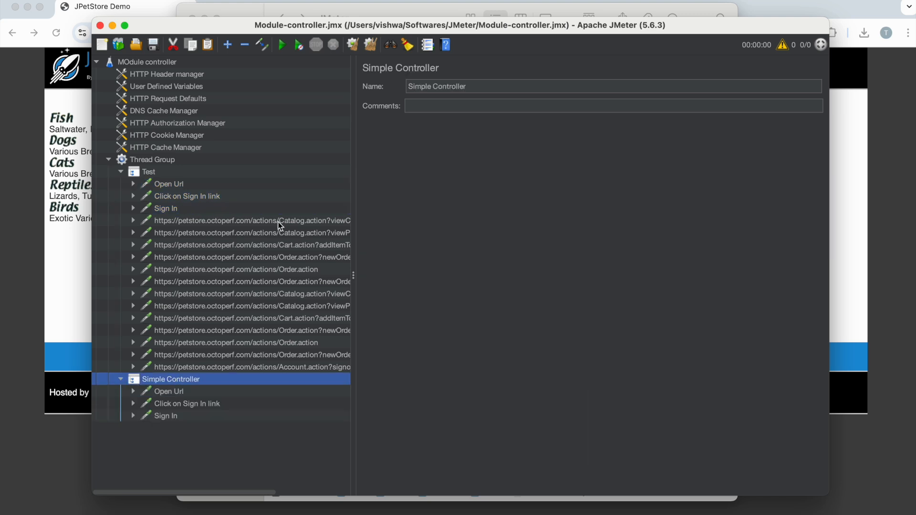
pyautogui.click(470, 87)
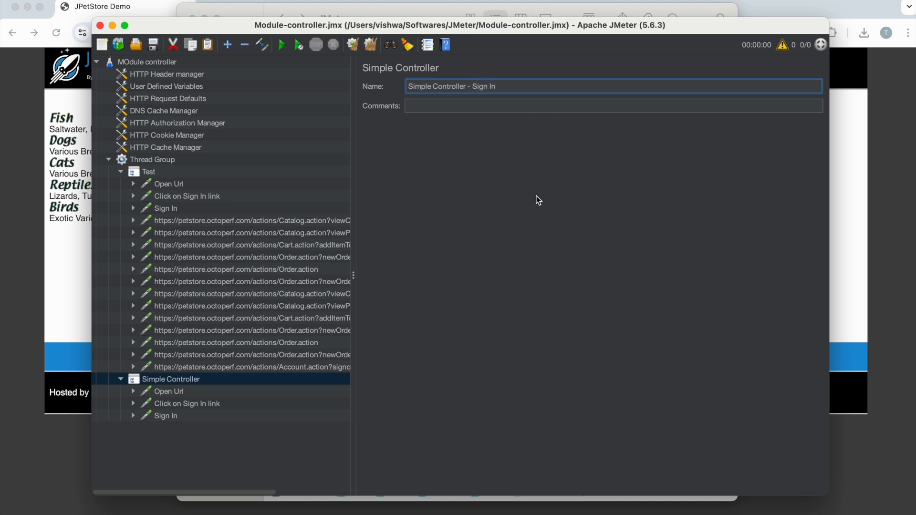
# Step: Rename the Catalog.action request for the FISH category as Buy Fish Step 1
pyautogui.click(188, 224)
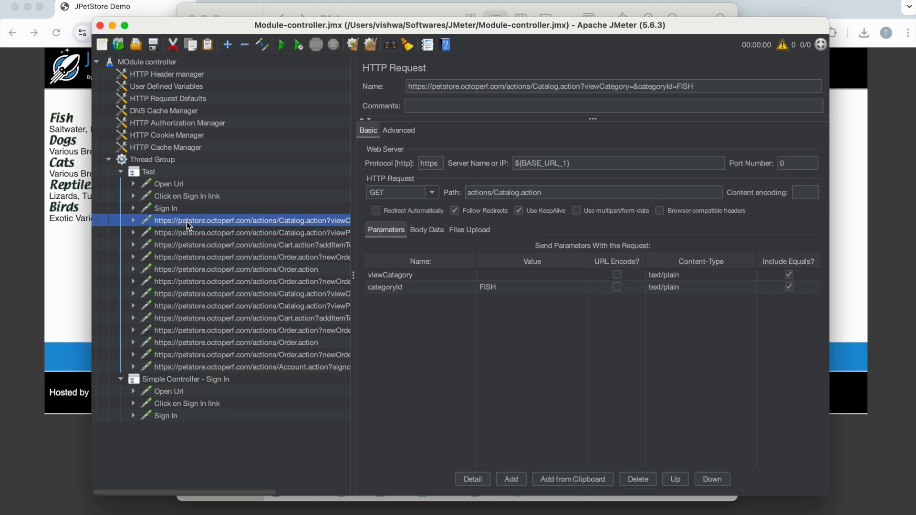
pyautogui.click(709, 86)
pyautogui.press('super+a')
pyautogui.write('B')
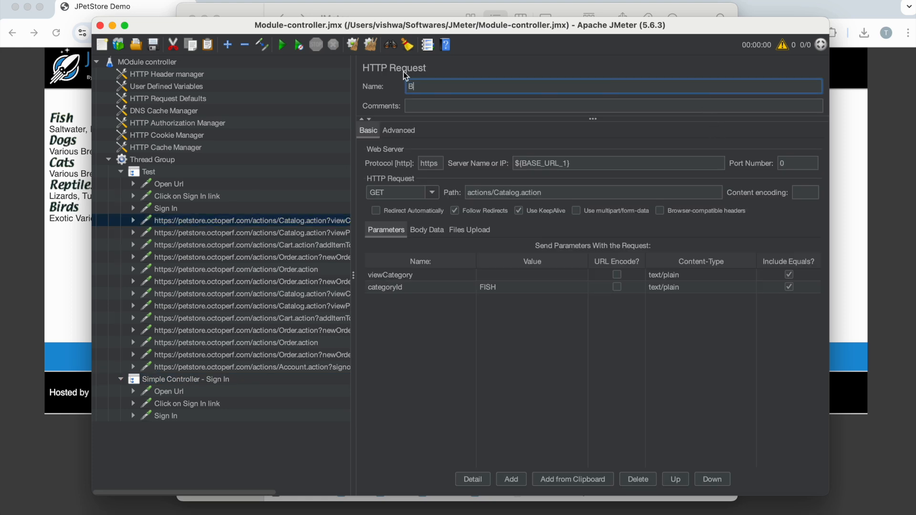
pyautogui.write('uy Fish Step 1')
# Step: Rename the request that views fish product FI-SW-01 as Buy Fish Step 2
pyautogui.click(278, 234)
pyautogui.moveTo(704, 87); pyautogui.dragTo(375, 79)
pyautogui.write('Buy Fish Step 1')
pyautogui.press('BackSpace')
pyautogui.write('2')
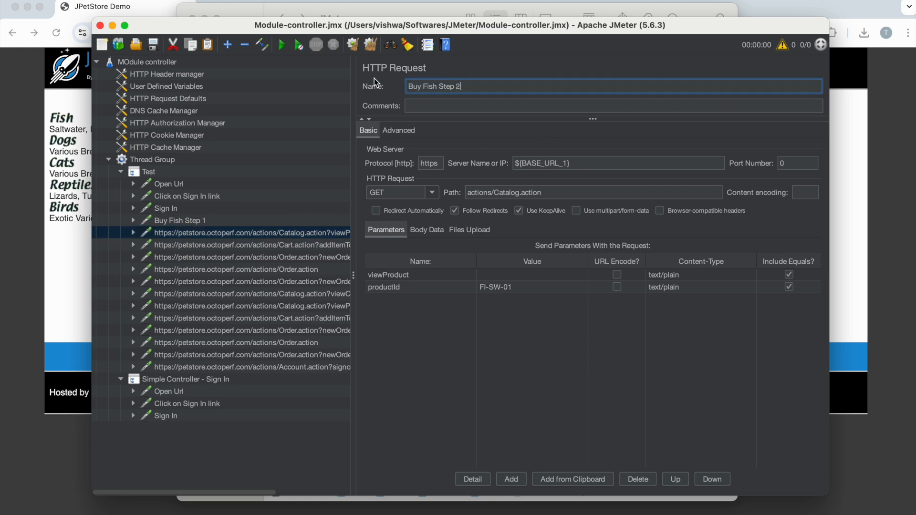
# Step: Rename the fish Cart.action request as Buy Fish Step 3 and the following new order form request as Buy Fish Step 4
pyautogui.click(321, 245)
pyautogui.moveTo(702, 87); pyautogui.dragTo(405, 86)
pyautogui.write('Buy Fish Step 1')
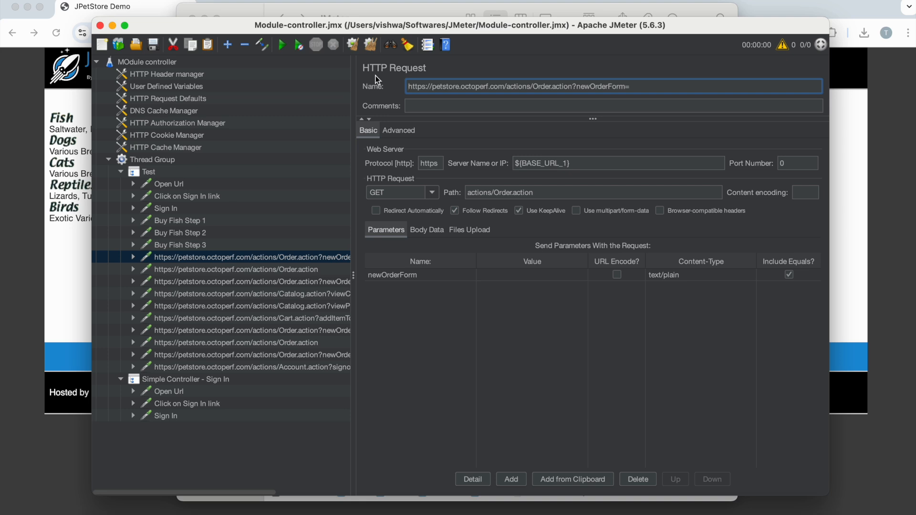
pyautogui.write('Buy Fish Step 1')
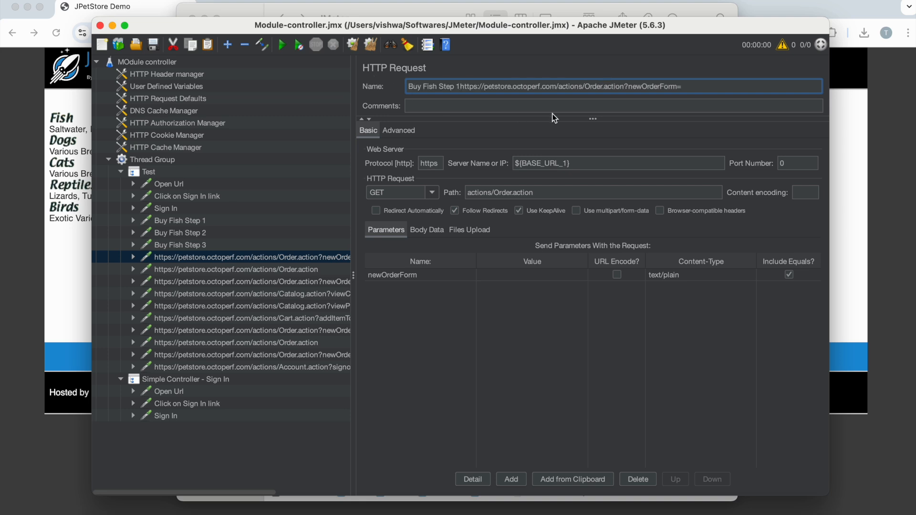
pyautogui.moveTo(457, 86); pyautogui.dragTo(700, 86)
pyautogui.press('BackSpace')
pyautogui.write('4')
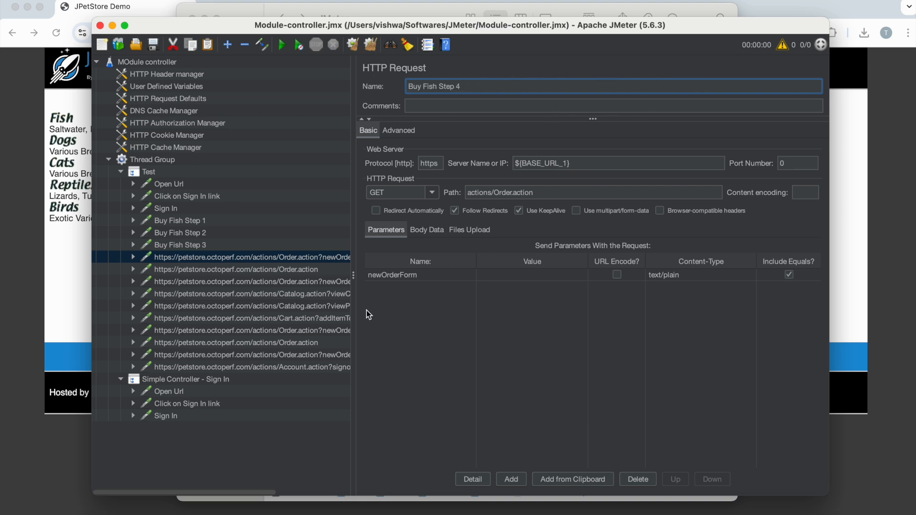
# Step: Rename the fish order's POST request as Buy Fish Step 5 and its order confirmation request as Buy Fish Step 6
pyautogui.click(286, 269)
pyautogui.moveTo(585, 86); pyautogui.dragTo(397, 86)
pyautogui.write('Buy Fish Step 1')
pyautogui.press('BackSpace')
pyautogui.write('5')
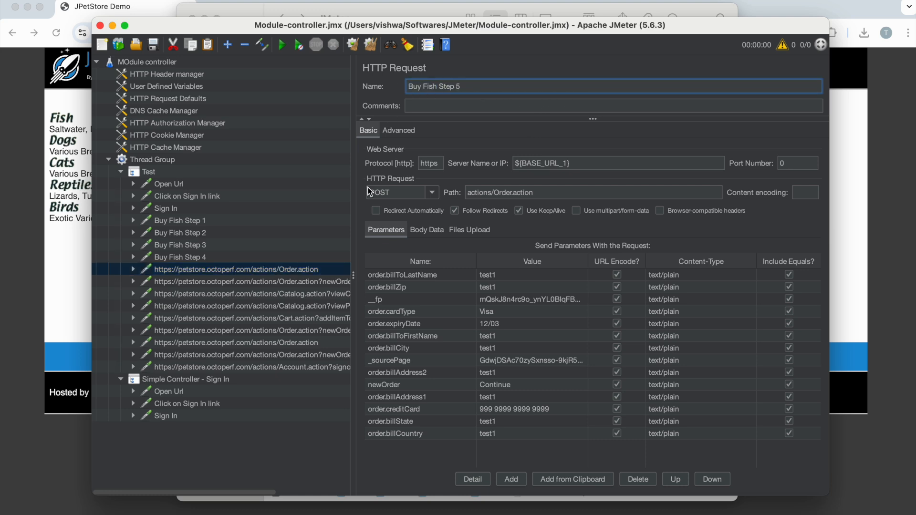
pyautogui.click(327, 282)
# Step: Rename the Catalog.action request for the DOGS category as Buy Dog Step1
pyautogui.click(171, 294)
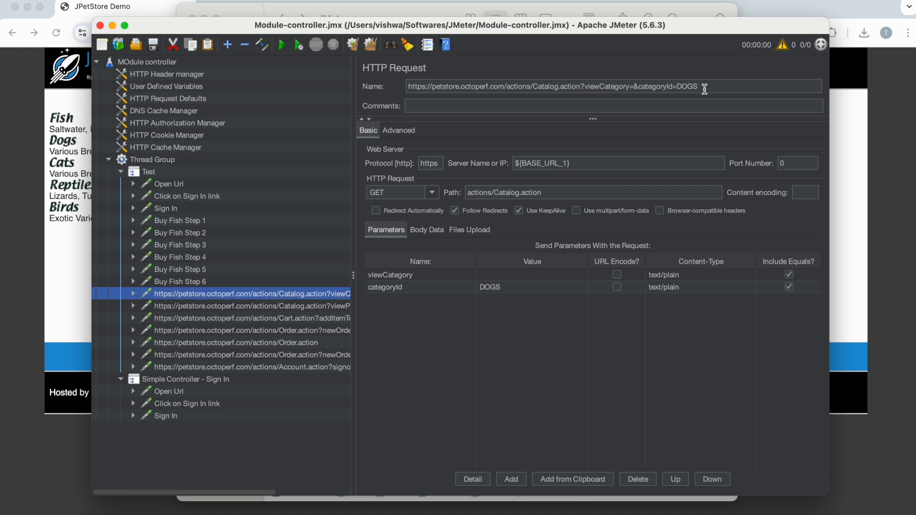
pyautogui.moveTo(704, 87); pyautogui.dragTo(410, 87)
pyautogui.write('Buy Dog')
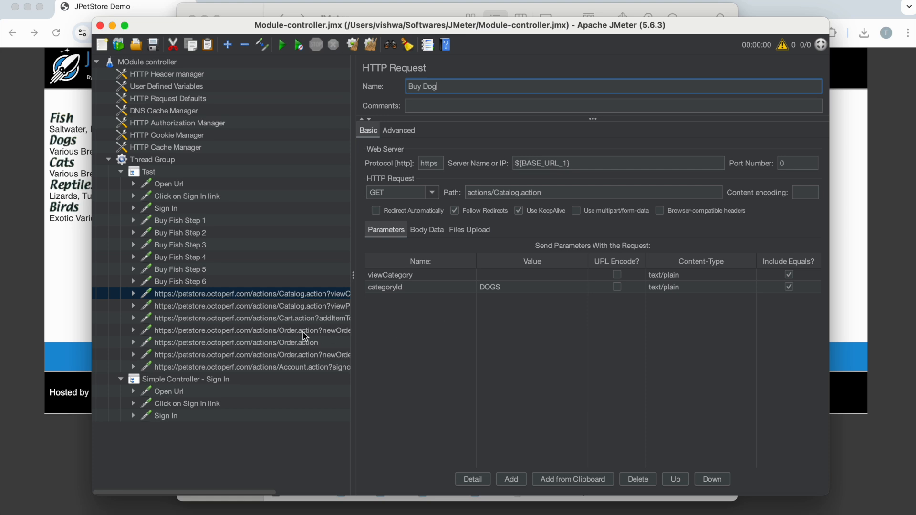
pyautogui.write('Step')
pyautogui.write('1')
# Step: Rename the request that views dog product K9-BD-01 as Buy Dog Step2
pyautogui.click(248, 306)
pyautogui.moveTo(721, 87); pyautogui.dragTo(347, 65)
pyautogui.write('Buy Dog Step1')
pyautogui.press('BackSpace')
pyautogui.write('2')
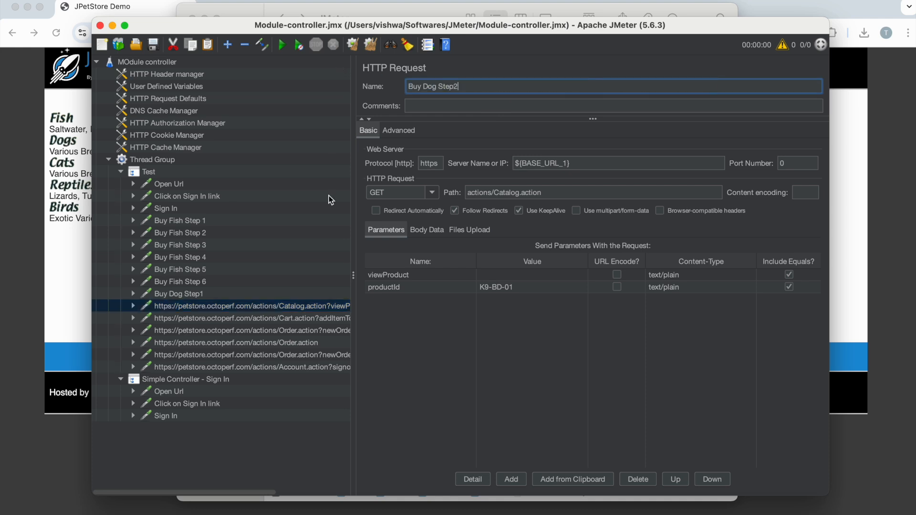
# Step: Rename the Cart.action request that adds the dog to the cart as Buy Dog Step3
pyautogui.click(270, 318)
pyautogui.moveTo(784, 82); pyautogui.dragTo(355, 81)
pyautogui.write('Buy Dog Step1')
pyautogui.press('BackSpace')
pyautogui.write('3')
# Step: Rename the dog purchase's new order form request as Buy Dog Step4
pyautogui.click(262, 330)
pyautogui.moveTo(806, 86); pyautogui.dragTo(371, 74)
pyautogui.write('Buy Dog Step1')
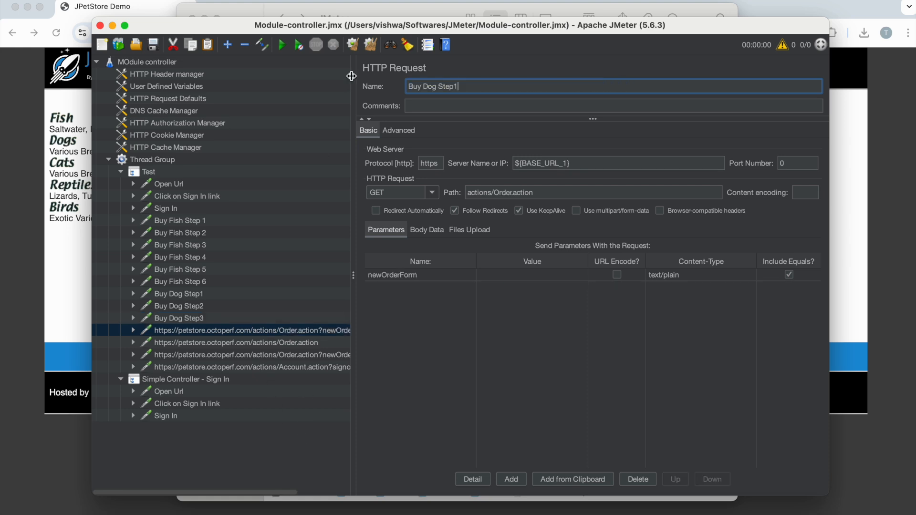
pyautogui.press('BackSpace')
pyautogui.write('4')
# Step: Rename the dog purchase's POST request to Order.action as Buy Dog Step5
pyautogui.click(293, 343)
pyautogui.moveTo(579, 87); pyautogui.dragTo(380, 71)
pyautogui.write('Buy Dog Step1')
pyautogui.press('BackSpace')
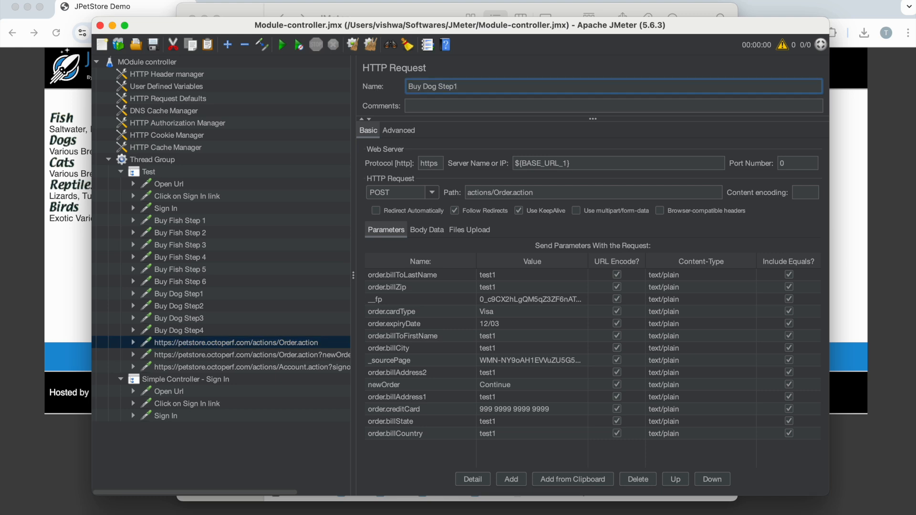
pyautogui.write('5')
# Step: Rename the dog purchase's order confirmation request as Buy Dog Step6
pyautogui.click(221, 359)
pyautogui.click(655, 86)
pyautogui.moveTo(654, 86); pyautogui.dragTo(347, 71)
pyautogui.write('Buy Dog Step1')
pyautogui.press('BackSpace')
pyautogui.write('6')
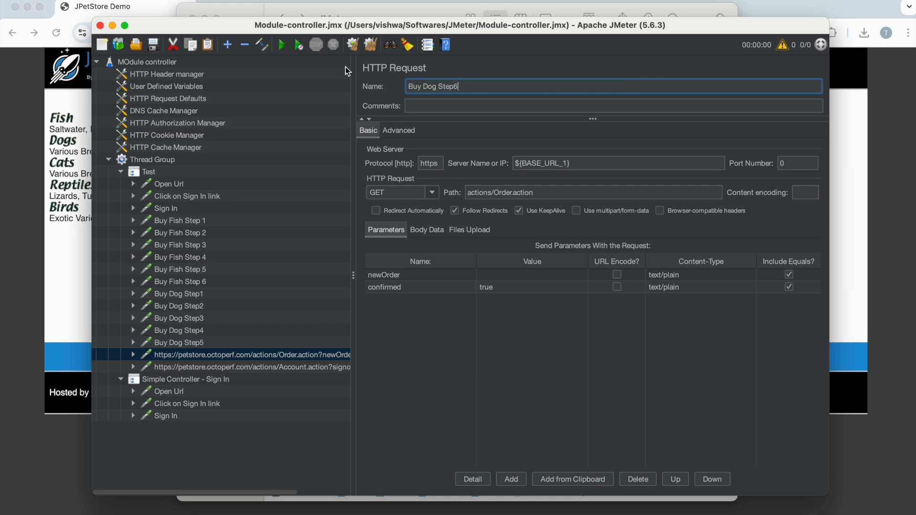
# Step: Rename the last recorded request, the Account.action sign-off, as Sign Out
pyautogui.click(260, 367)
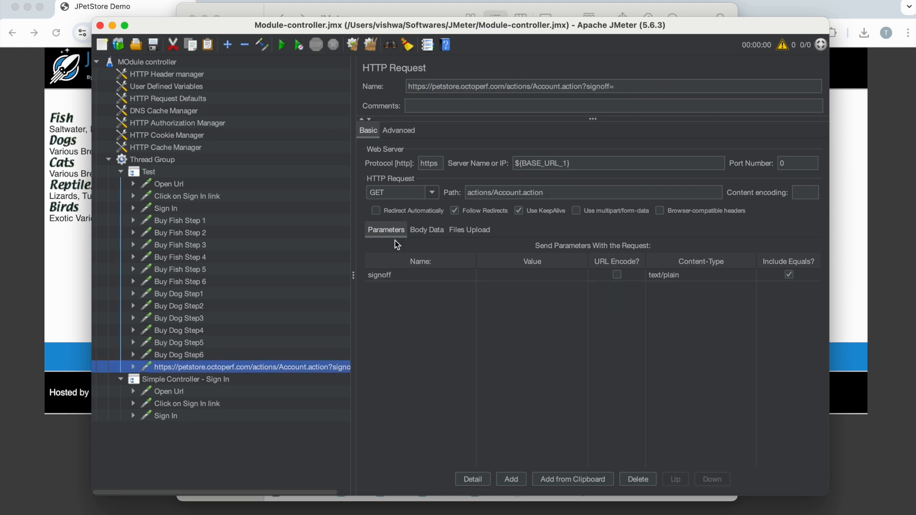
pyautogui.moveTo(623, 91); pyautogui.dragTo(396, 72)
pyautogui.write('Sign Out')
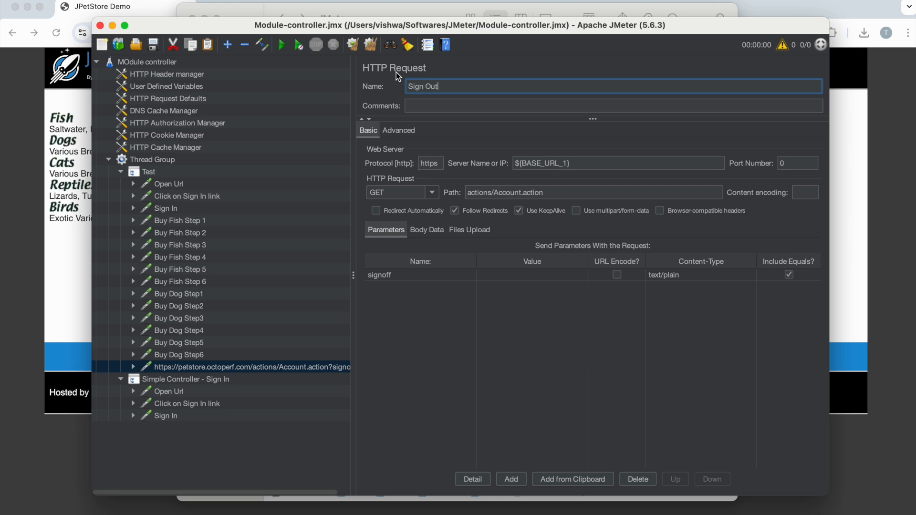
pyautogui.click(296, 367)
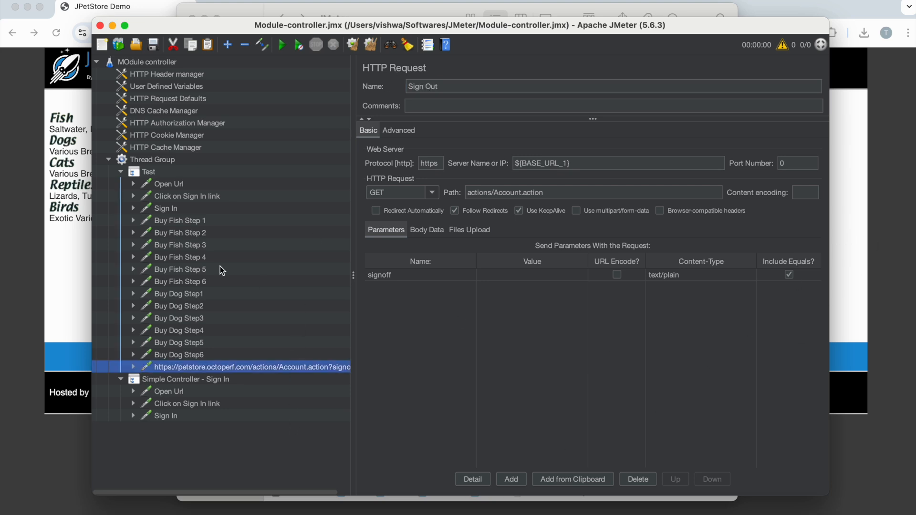
# Step: Add a second Simple Controller to the Thread Group and name it Simple Controller - Buy Fish
pyautogui.click(152, 161)
pyautogui.rightClick(151, 162)
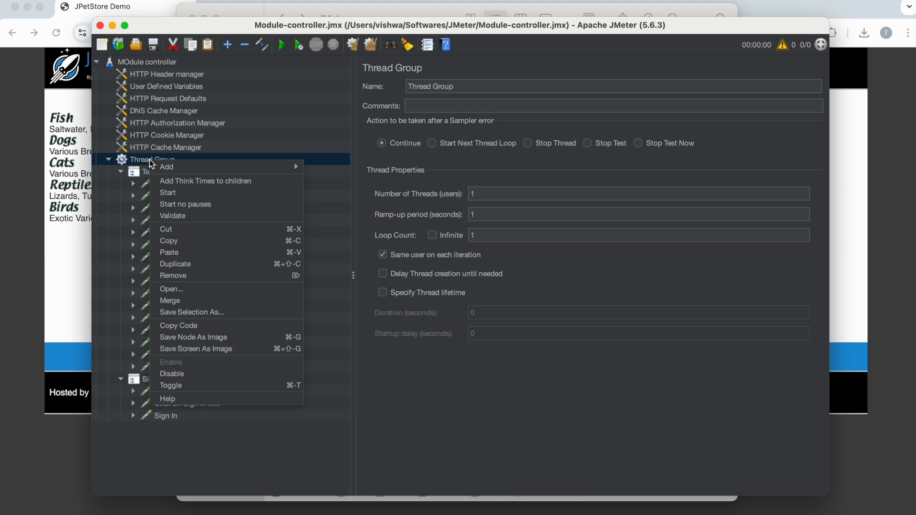
pyautogui.moveTo(187, 170)
pyautogui.moveTo(344, 181)
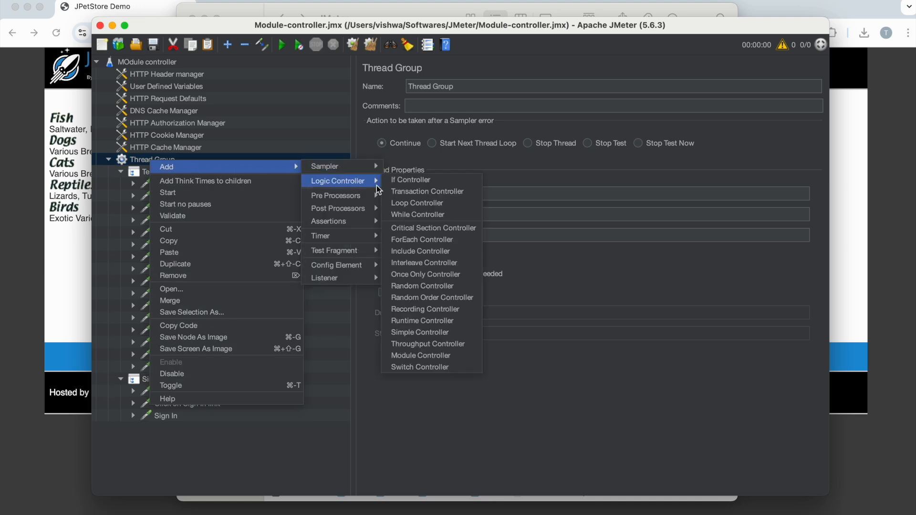
pyautogui.click(443, 333)
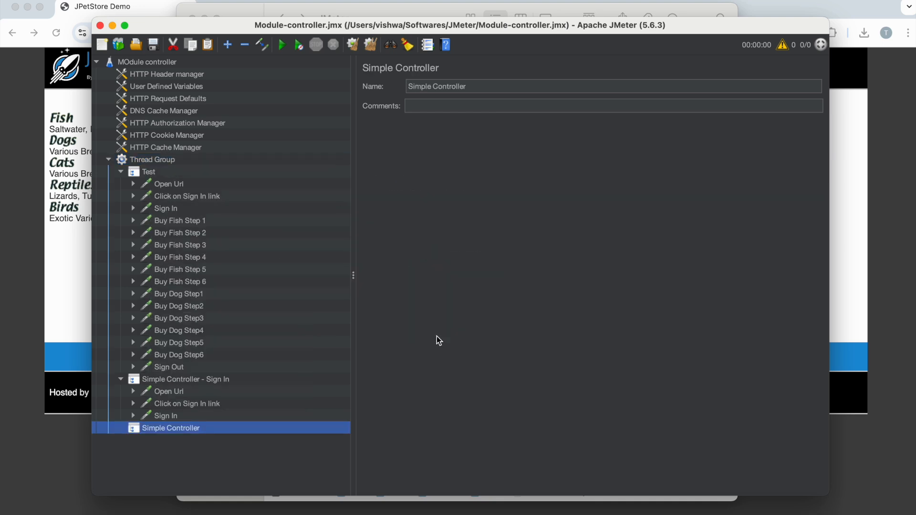
pyautogui.click(480, 85)
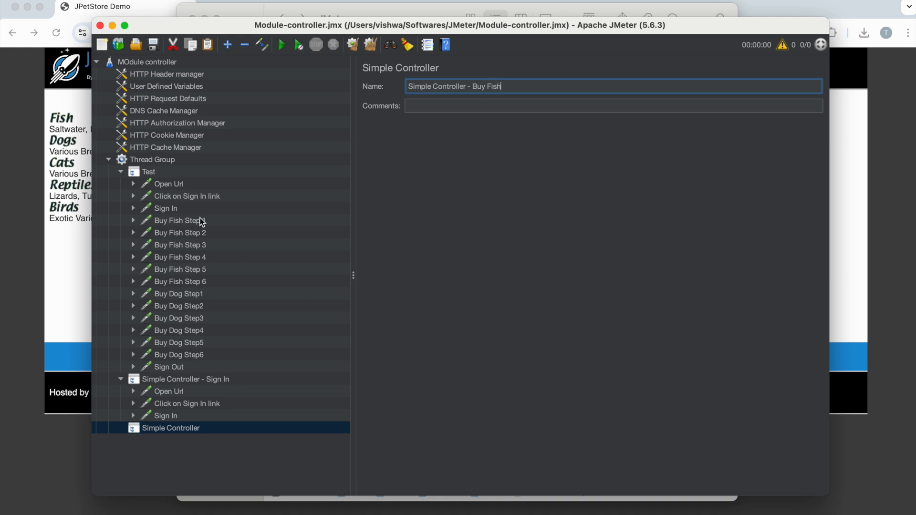
# Step: Copy the requests Buy Fish Step 1 to Buy Fish Step 6 into Simple Controller - Buy Fish
pyautogui.click(175, 221)
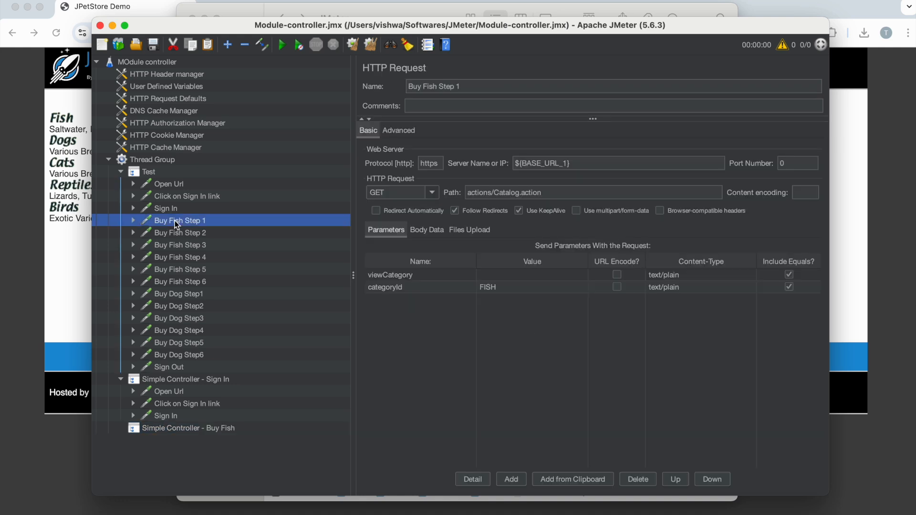
pyautogui.hotkey('shift', 'Down')
pyautogui.hotkey('shift', 'Down')
pyautogui.hotkey('shift', 'Down')
pyautogui.hotkey('shift', 'Down')
pyautogui.hotkey('shift', 'Down')
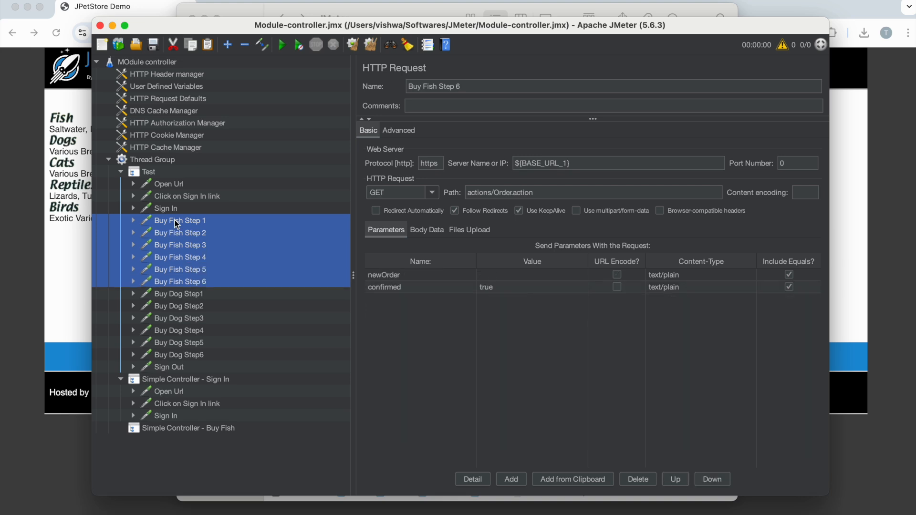
pyautogui.moveTo(176, 225); pyautogui.dragTo(159, 429)
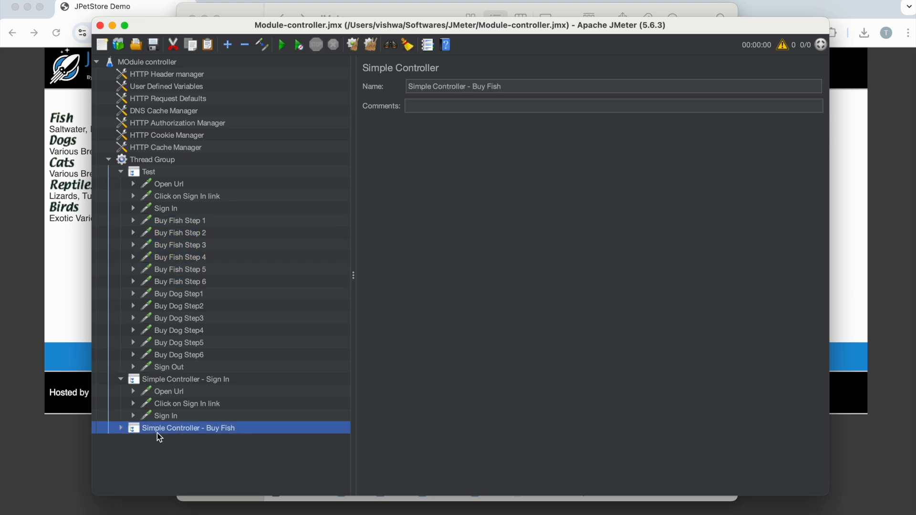
# Step: Add a third Simple Controller at the end of the Thread Group
pyautogui.click(165, 161)
pyautogui.rightClick(163, 159)
pyautogui.moveTo(182, 167)
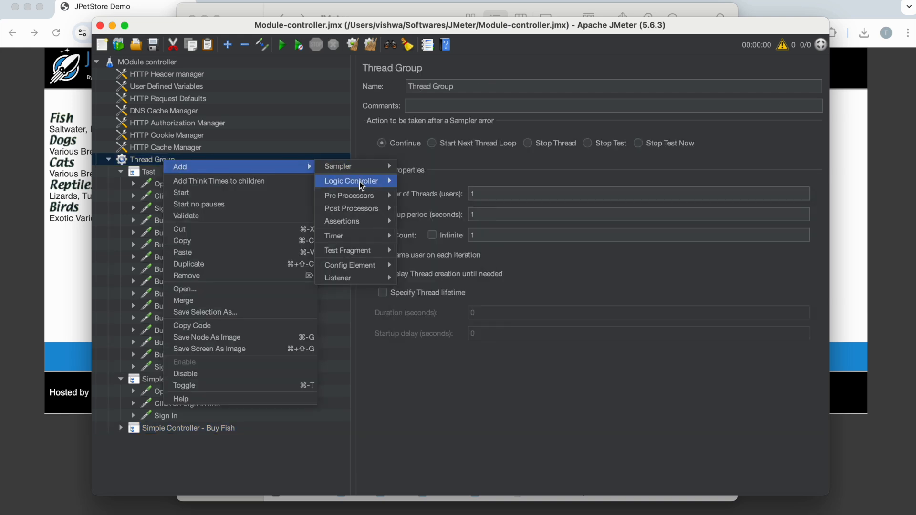
pyautogui.moveTo(360, 182)
pyautogui.click(462, 330)
# Step: Copy the requests Buy Dog Step1 to Buy Dog Step6 from Test into the new, empty Simple Controller
pyautogui.click(195, 294)
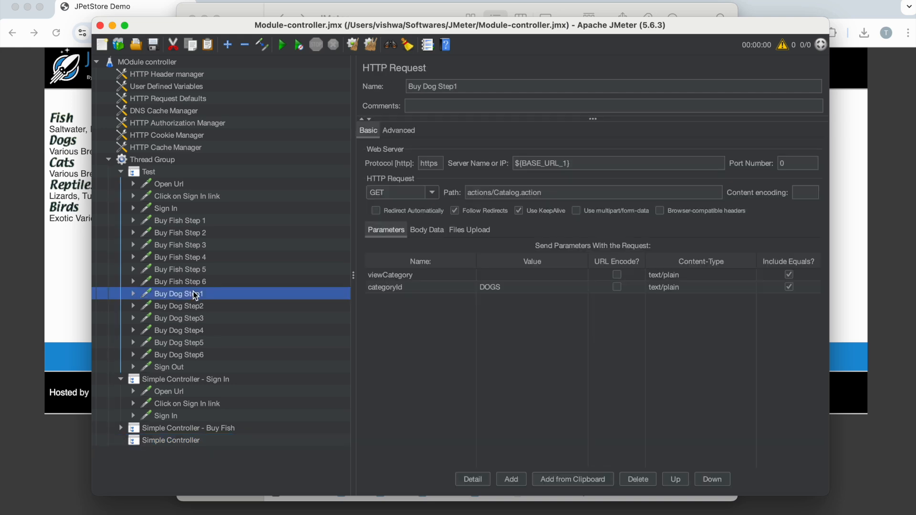
pyautogui.hotkey('shift', 'Down')
pyautogui.hotkey('shift', 'Down')
pyautogui.hotkey('shift', 'Down')
pyautogui.hotkey('shift', 'Down')
pyautogui.hotkey('shift', 'Down')
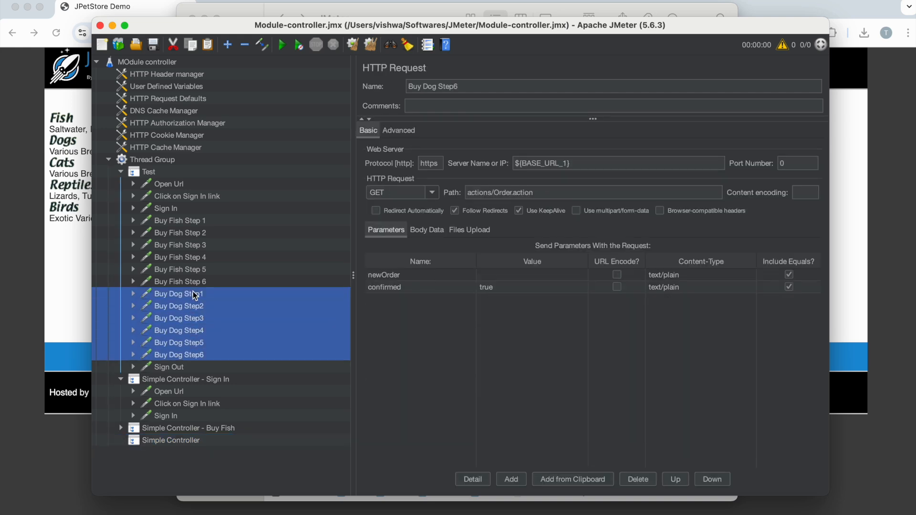
pyautogui.click(162, 440)
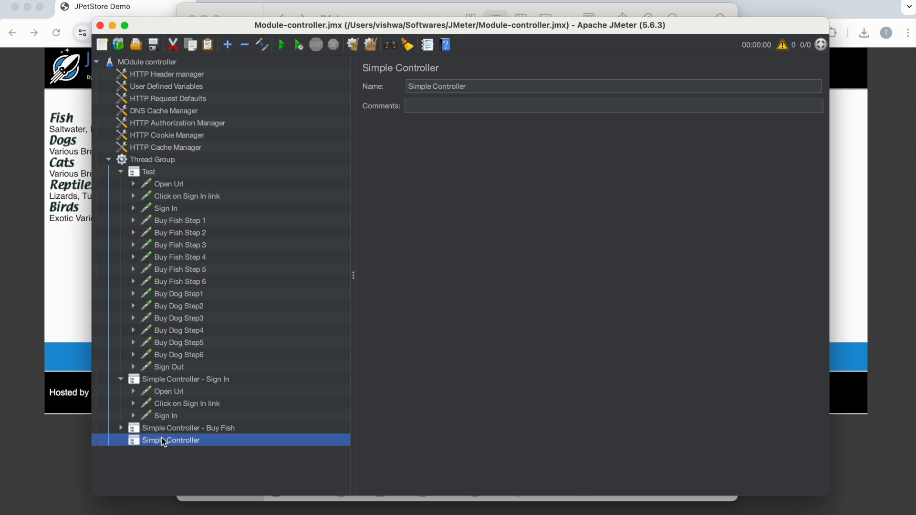
# Step: Rename the Simple Controller holding the dog requests as Simple Controller - Buy Dog
pyautogui.click(481, 88)
pyautogui.write('- ')
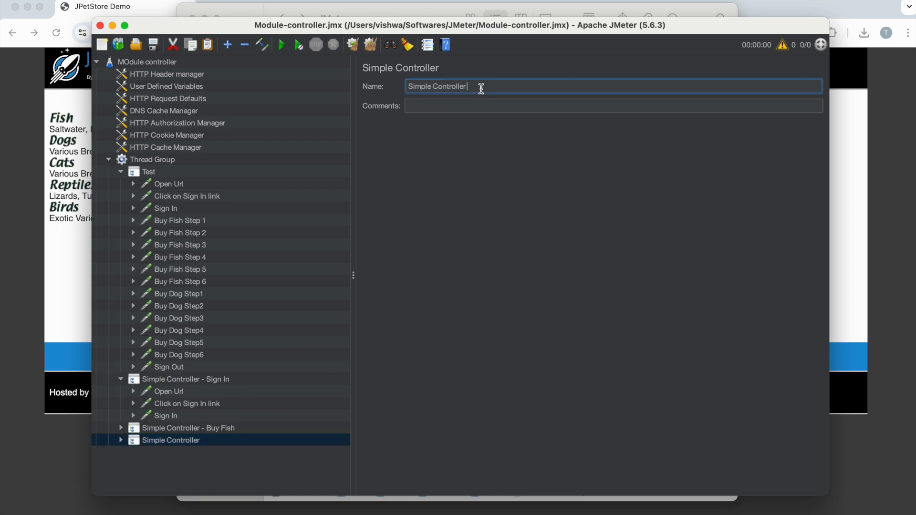
pyautogui.write('Buy Dog')
pyautogui.click(167, 368)
# Step: Add a Simple Controller named Simple Controller - Sign Out to the Thread Group and copy the Sign Out request into it
pyautogui.click(159, 162)
pyautogui.rightClick(160, 163)
pyautogui.moveTo(286, 171)
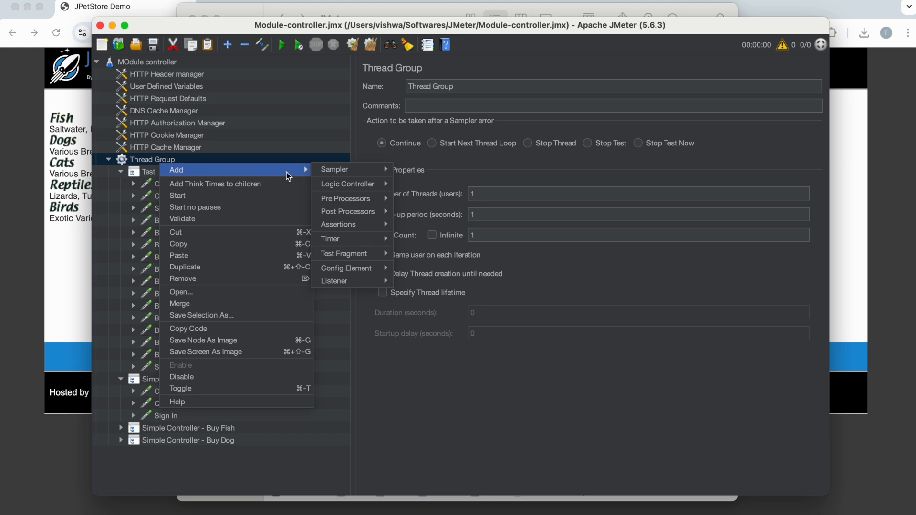
pyautogui.moveTo(362, 185)
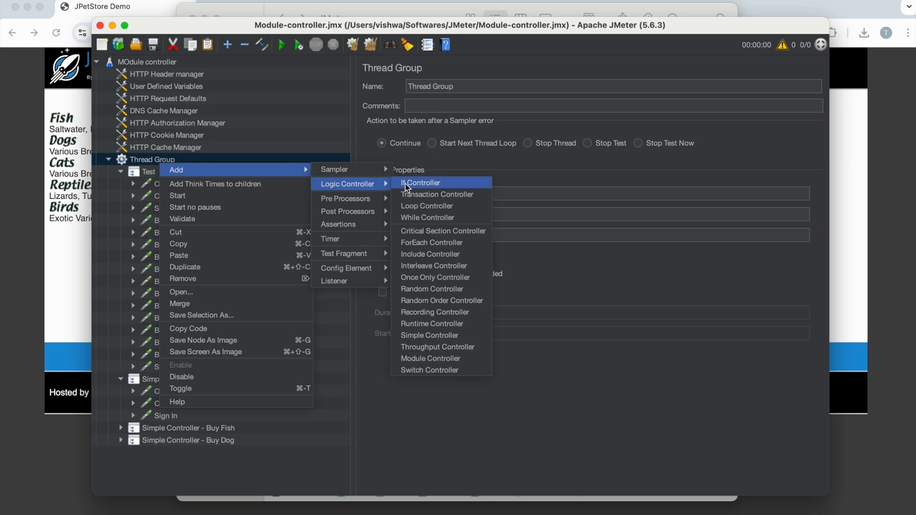
pyautogui.click(445, 336)
pyautogui.click(489, 86)
pyautogui.write('- Sign')
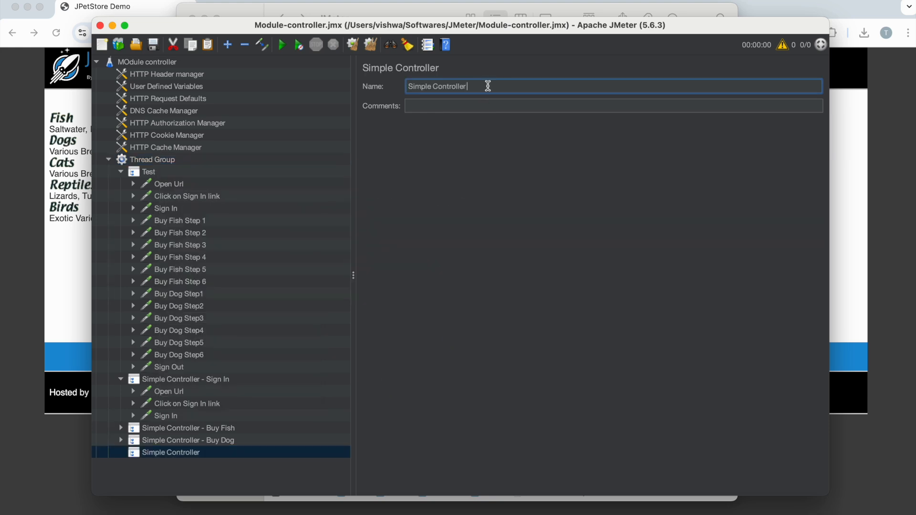
pyautogui.write(' Out')
pyautogui.click(172, 369)
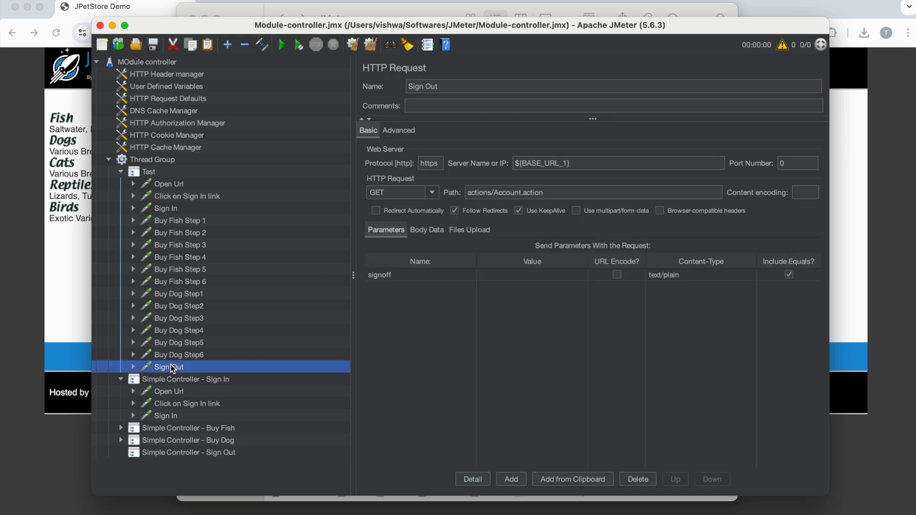
pyautogui.click(188, 454)
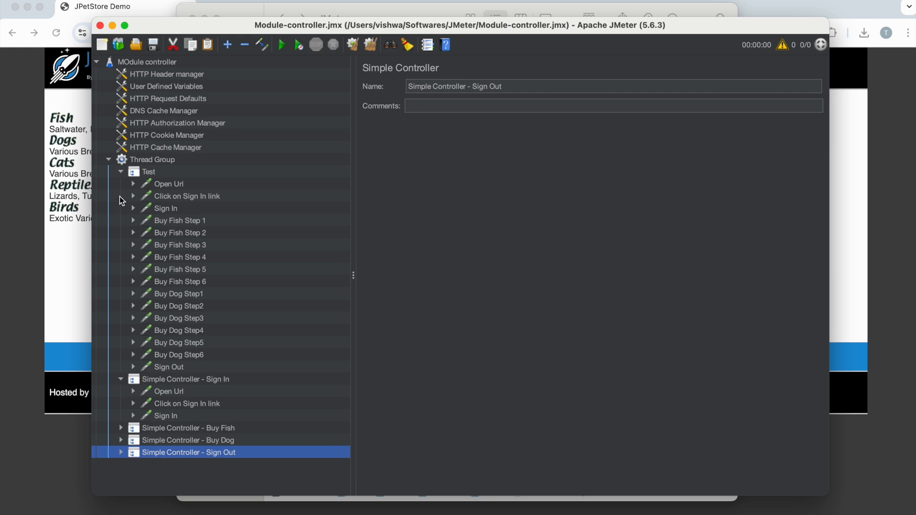
# Step: Collapse the Test and Simple Controller - Sign In branches and disable the Test Transaction Controller
pyautogui.click(122, 172)
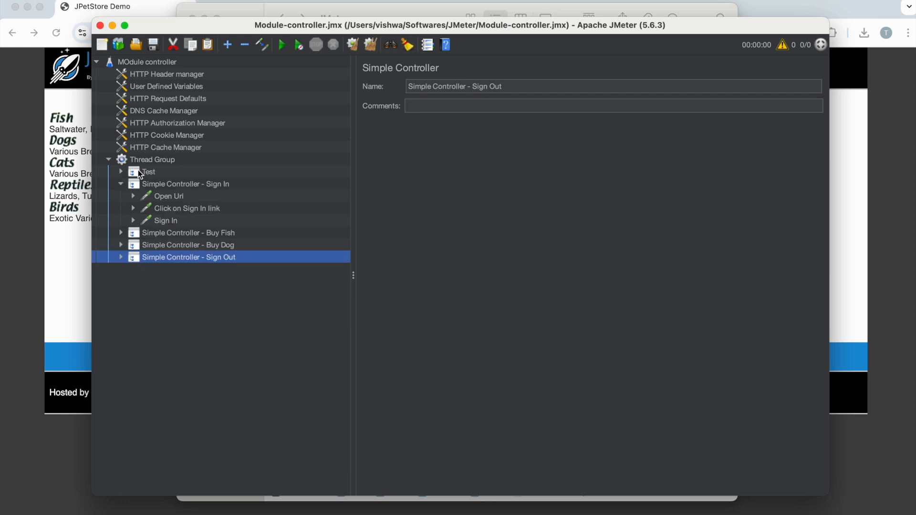
pyautogui.click(131, 172)
pyautogui.click(119, 172)
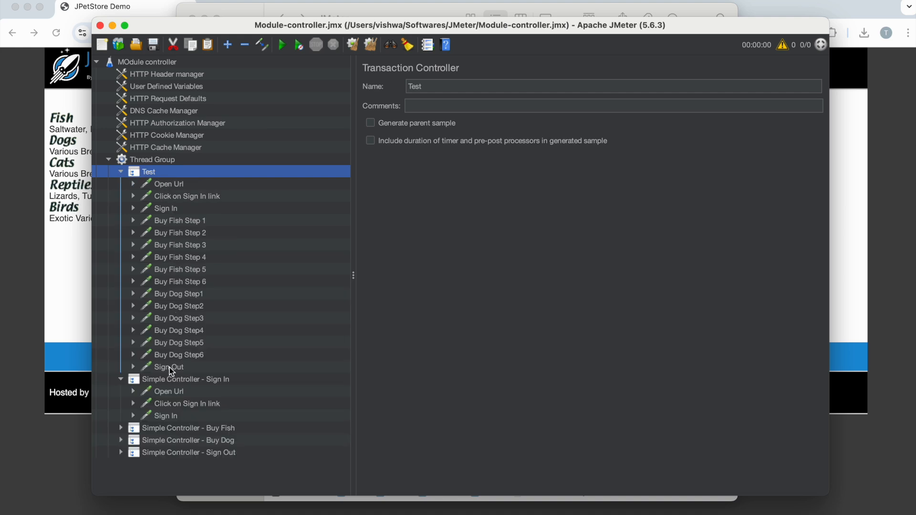
pyautogui.click(120, 380)
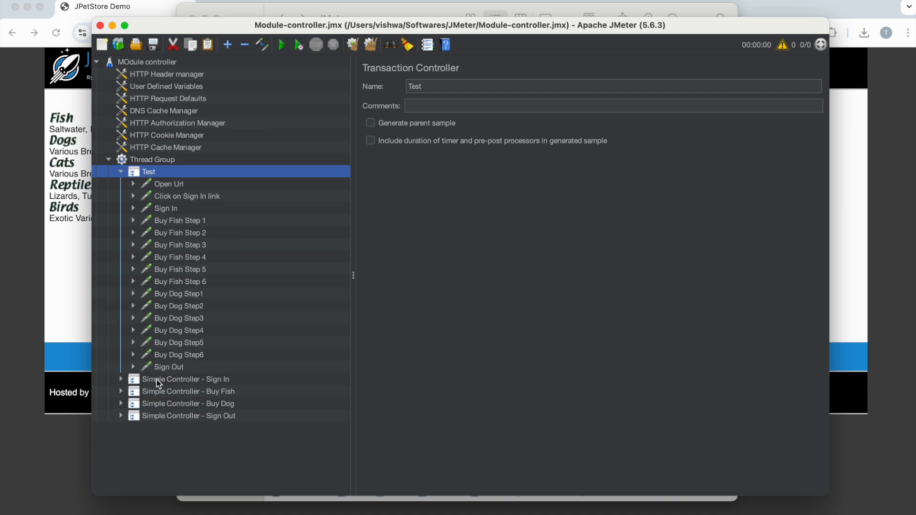
pyautogui.click(123, 174)
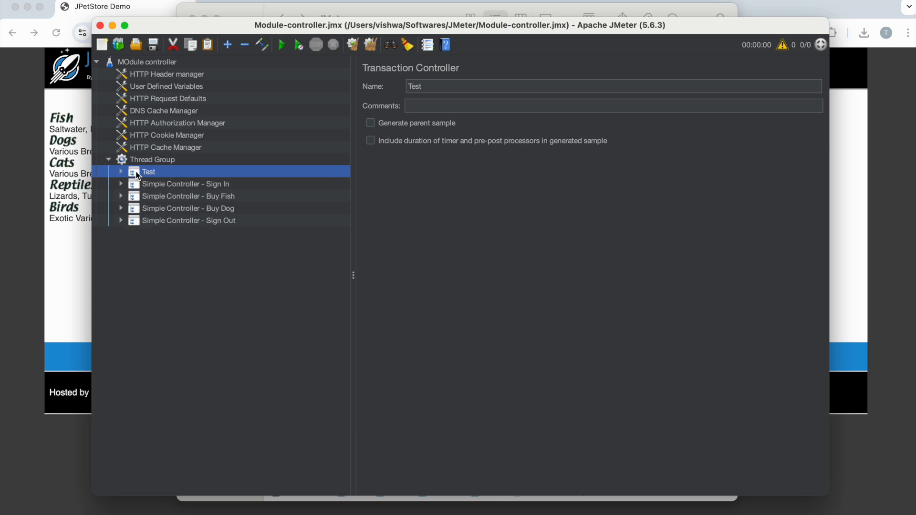
pyautogui.rightClick(136, 171)
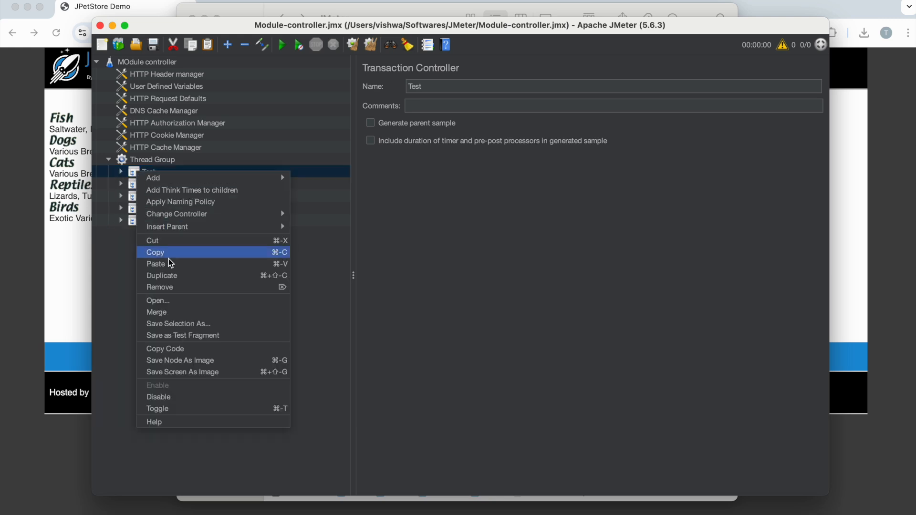
pyautogui.click(177, 398)
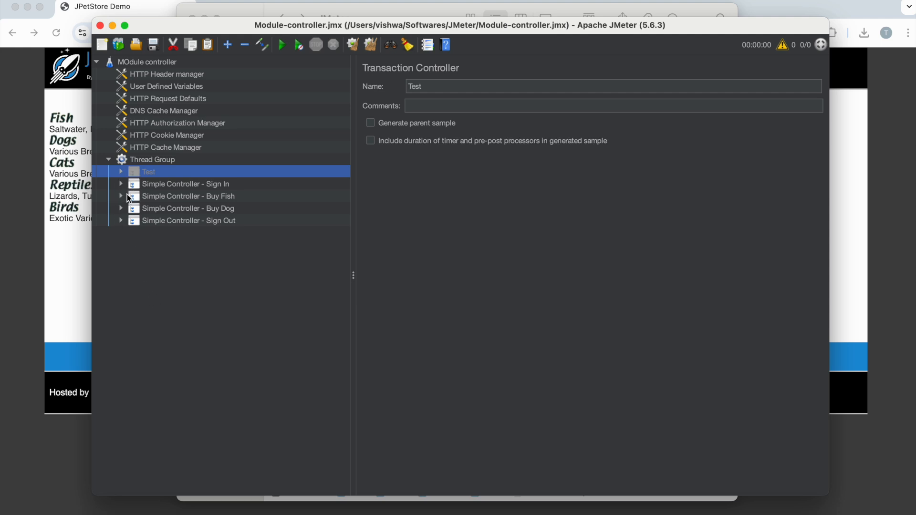
pyautogui.click(158, 185)
pyautogui.click(180, 223)
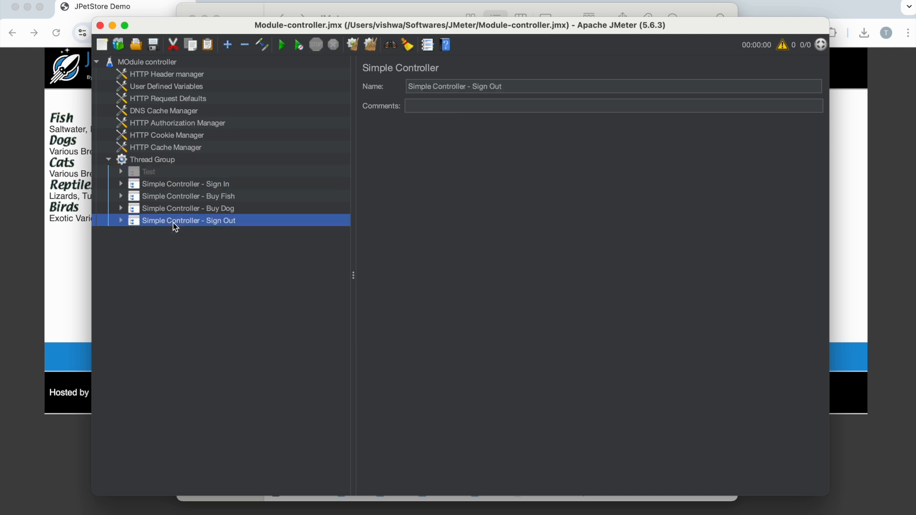
pyautogui.click(210, 207)
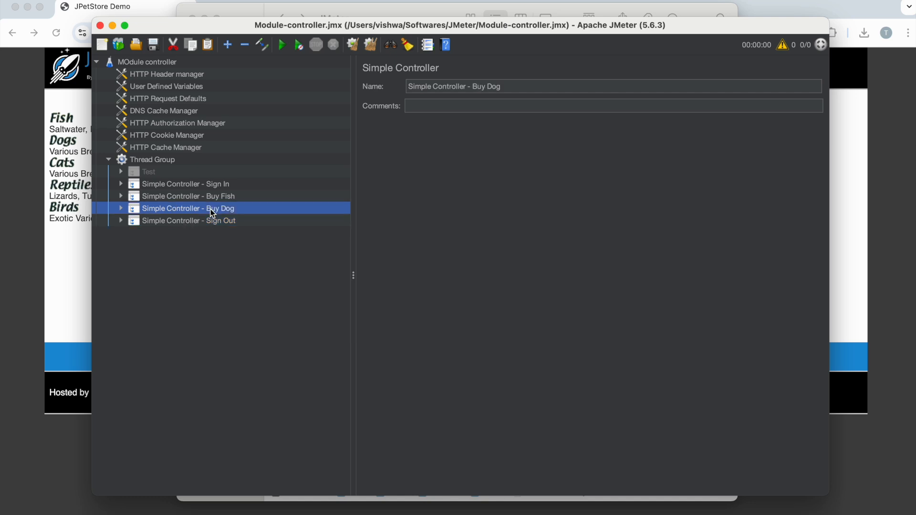
# Step: Add a Module Controller after the requests in Simple Controller - Buy Fish and set it to run Simple Controller - Sign Out
pyautogui.click(205, 198)
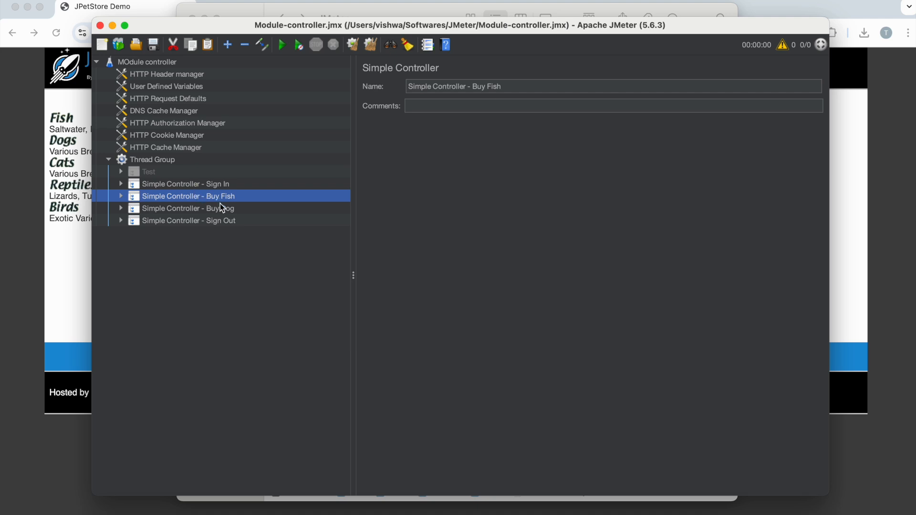
pyautogui.click(121, 197)
pyautogui.rightClick(168, 196)
pyautogui.moveTo(215, 202)
pyautogui.moveTo(362, 218)
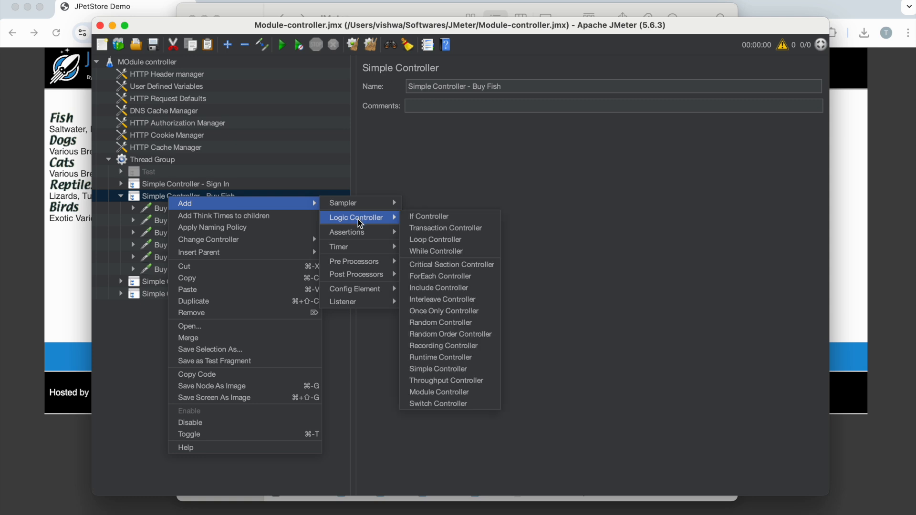
pyautogui.click(461, 392)
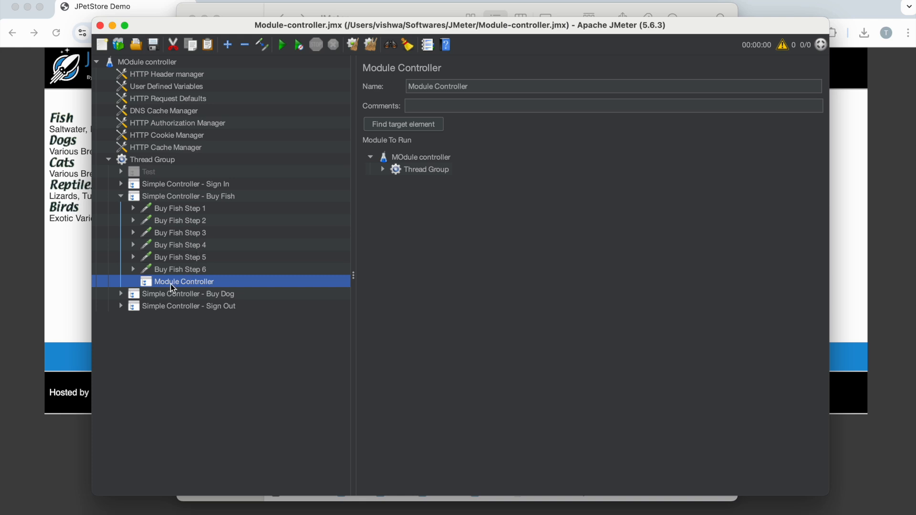
pyautogui.click(384, 170)
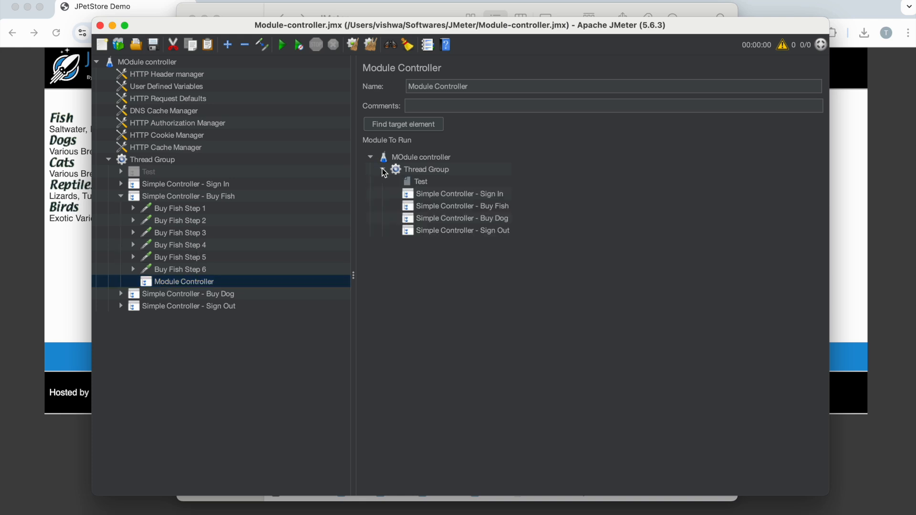
pyautogui.click(441, 231)
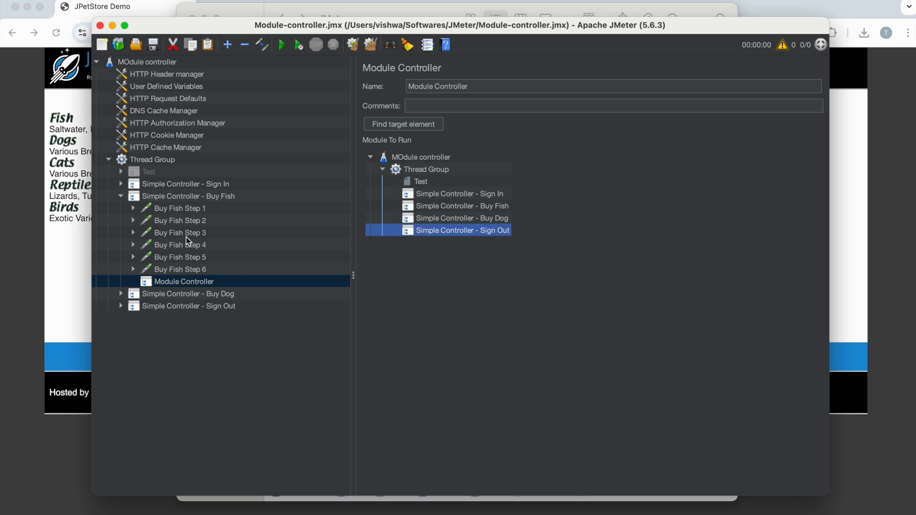
# Step: Place another Module Controller before Buy Fish Step 1 in Simple Controller - Buy Fish and set it to run Simple Controller - Sign In
pyautogui.click(179, 198)
pyautogui.rightClick(179, 197)
pyautogui.moveTo(304, 212)
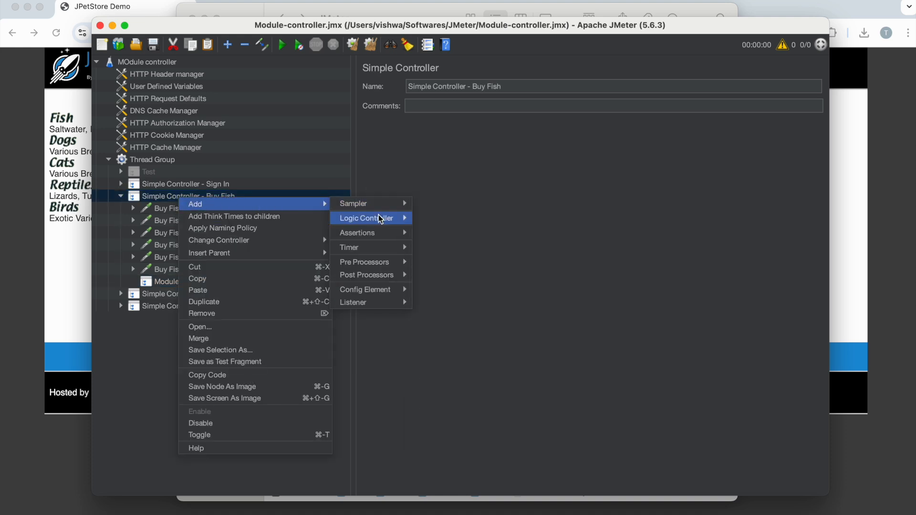
pyautogui.moveTo(382, 219)
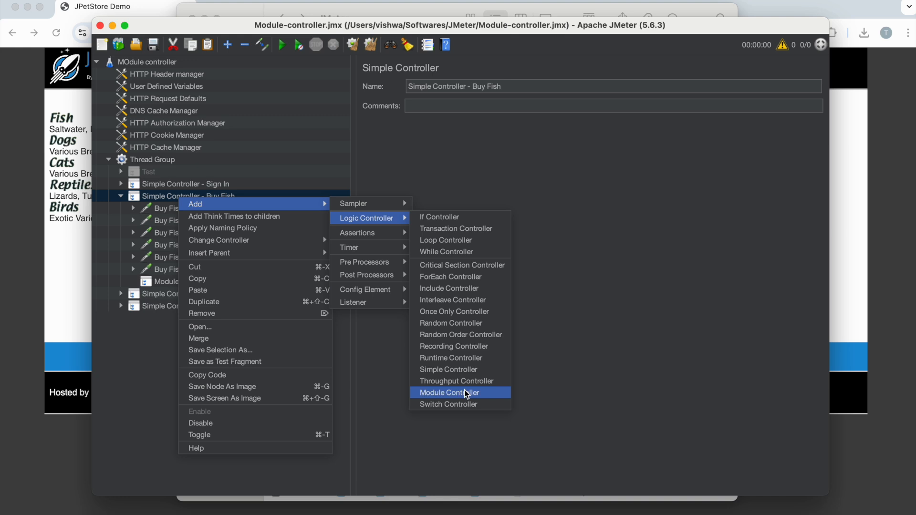
pyautogui.click(458, 393)
pyautogui.moveTo(183, 294); pyautogui.dragTo(187, 202)
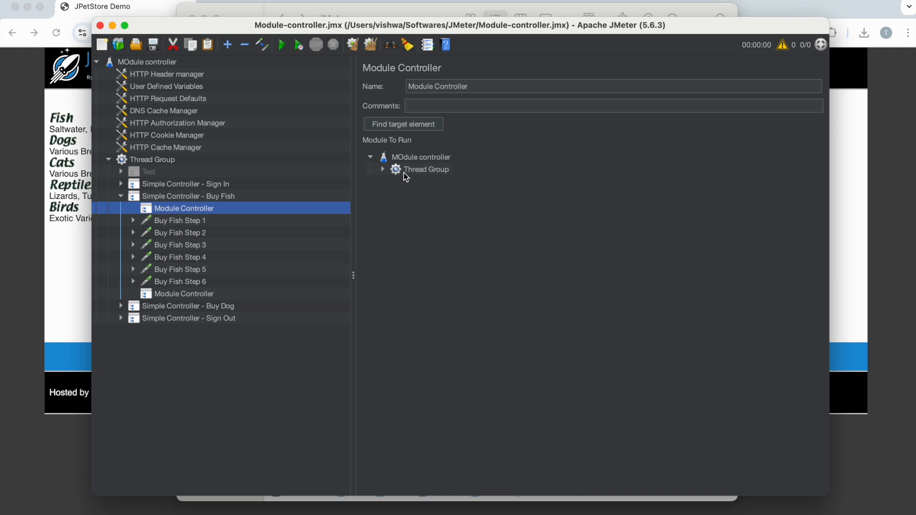
pyautogui.click(383, 169)
pyautogui.click(448, 194)
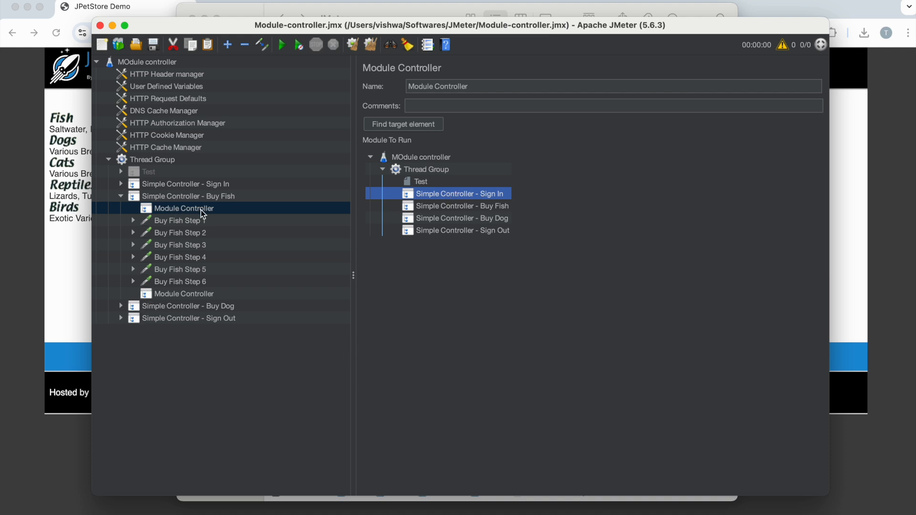
pyautogui.click(204, 294)
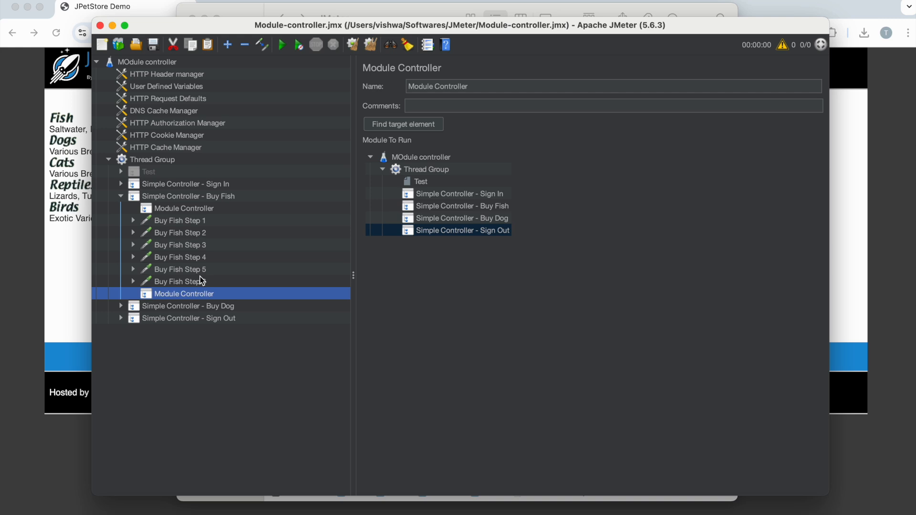
# Step: Add a Module Controller after the requests in Simple Controller - Buy Dog and set it to run Simple Controller - Sign Out
pyautogui.click(122, 306)
pyautogui.click(176, 306)
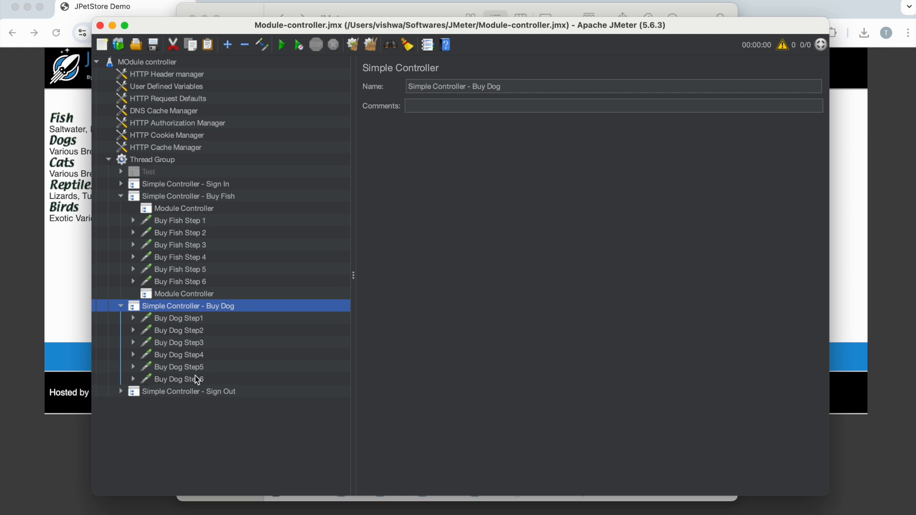
pyautogui.rightClick(193, 308)
pyautogui.moveTo(296, 268)
pyautogui.moveTo(378, 284)
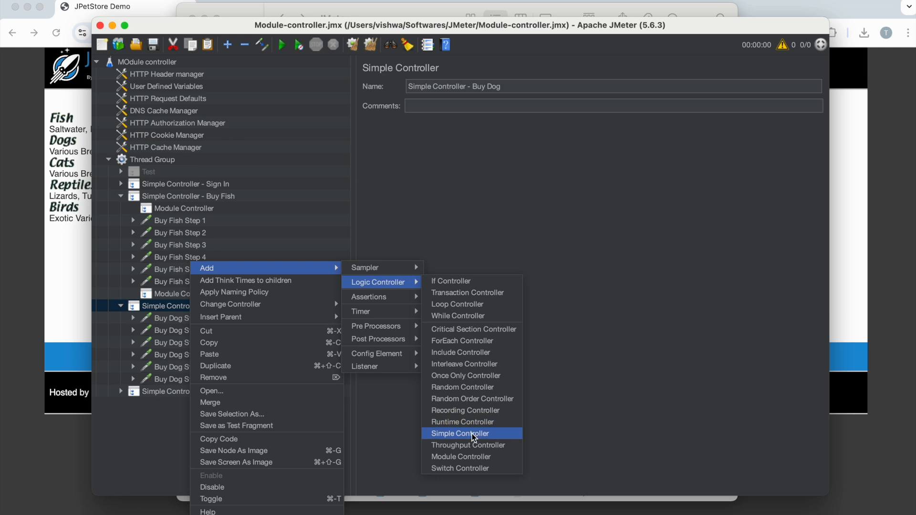
pyautogui.click(475, 457)
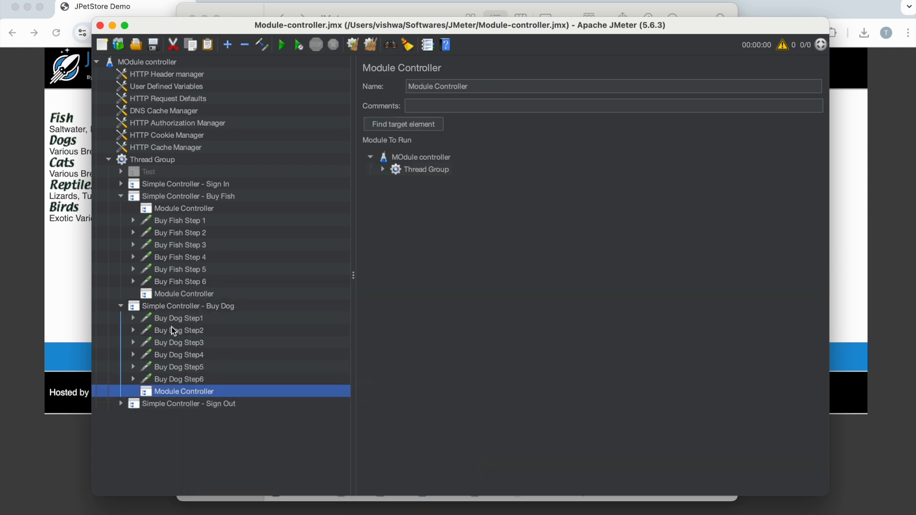
pyautogui.click(383, 170)
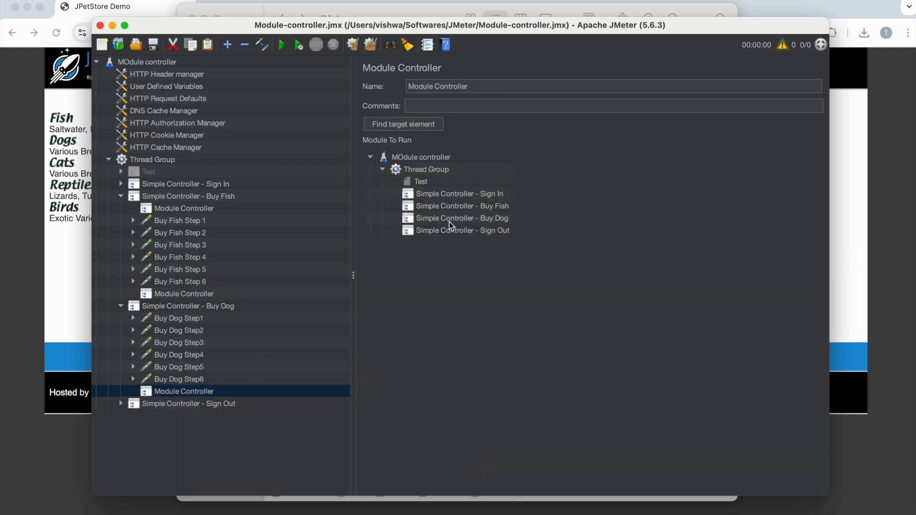
pyautogui.click(454, 231)
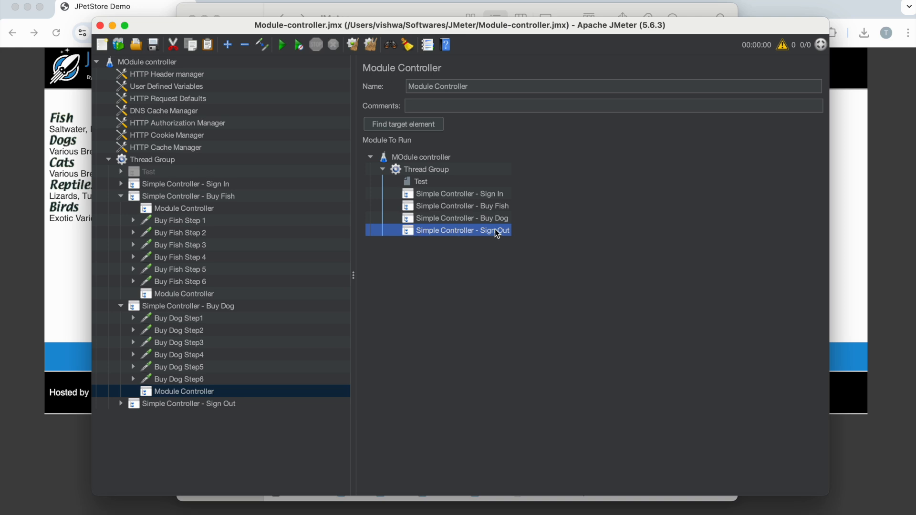
# Step: Place a Module Controller before Buy Dog Step1 in Simple Controller - Buy Dog and set it to run Simple Controller - Sign In
pyautogui.click(173, 308)
pyautogui.rightClick(172, 305)
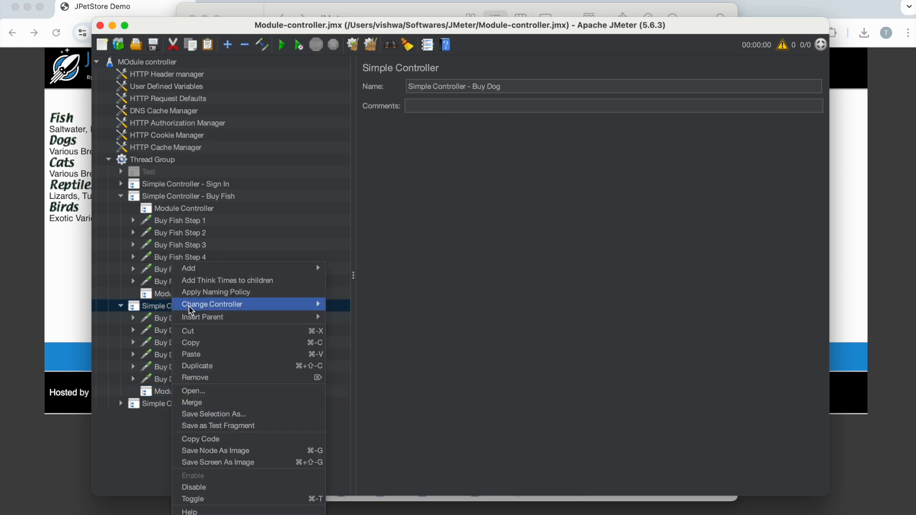
pyautogui.moveTo(287, 268)
pyautogui.moveTo(370, 286)
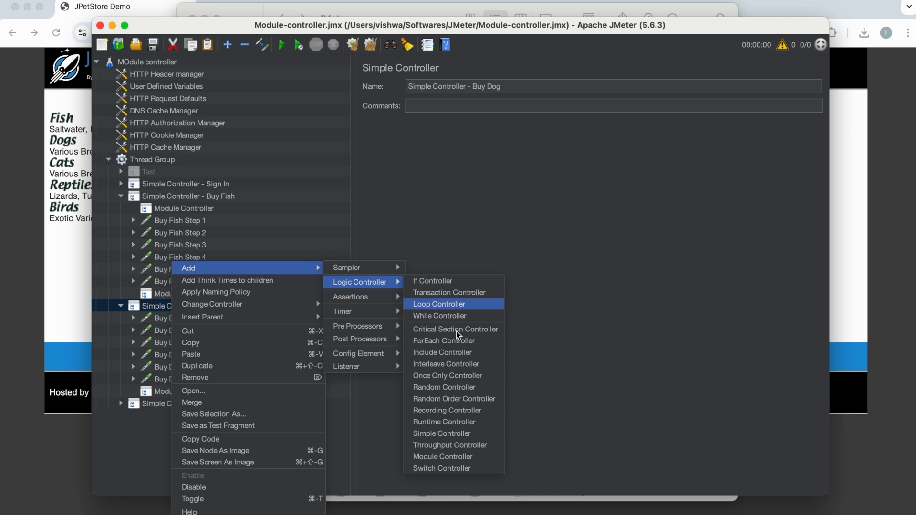
pyautogui.click(437, 452)
pyautogui.moveTo(191, 404); pyautogui.dragTo(187, 322)
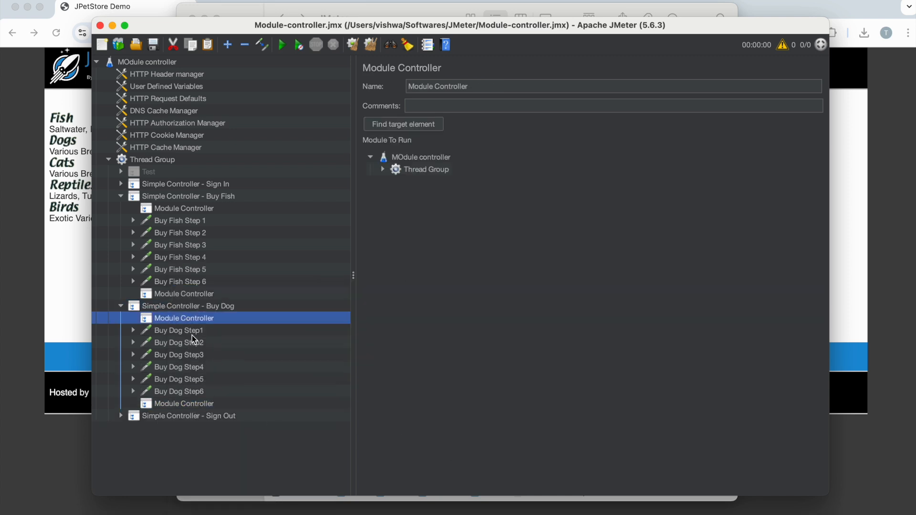
pyautogui.click(384, 170)
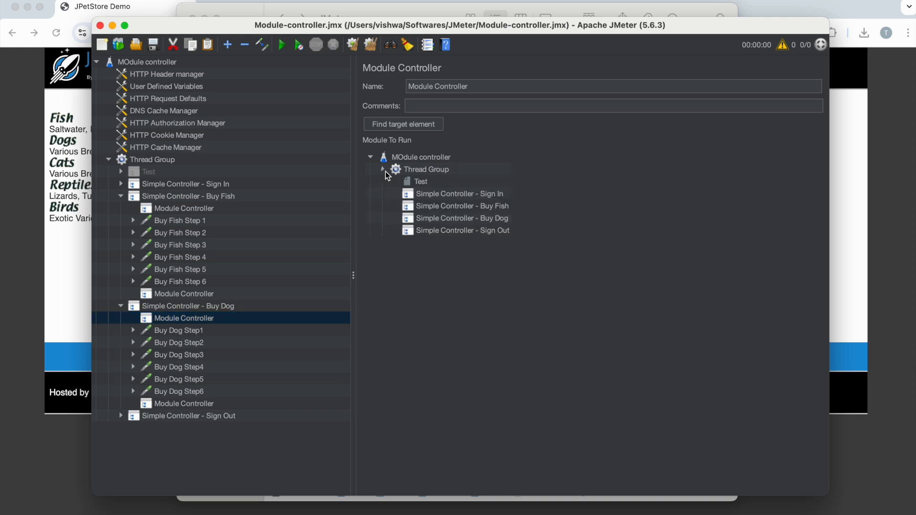
pyautogui.click(454, 194)
# Step: Check which module each Module Controller runs in the Buy Dog and Buy Fish Simple Controllers
pyautogui.click(190, 318)
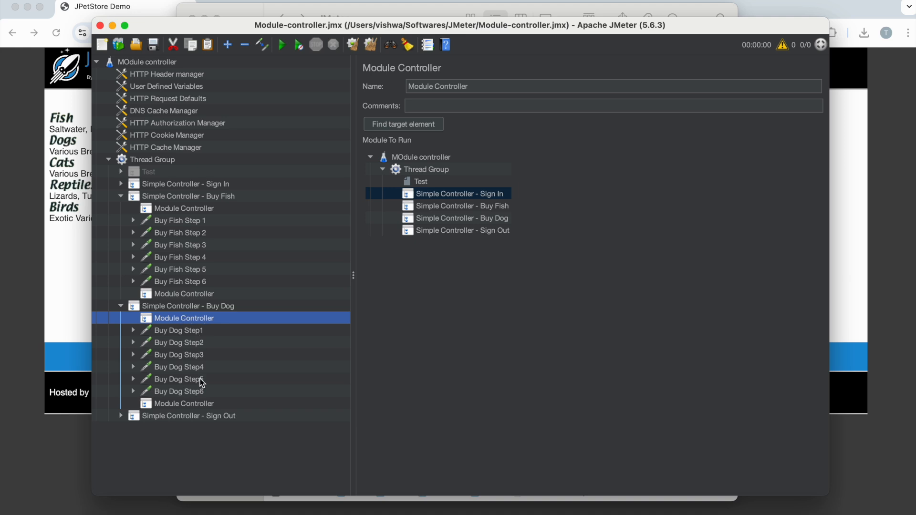
pyautogui.click(191, 405)
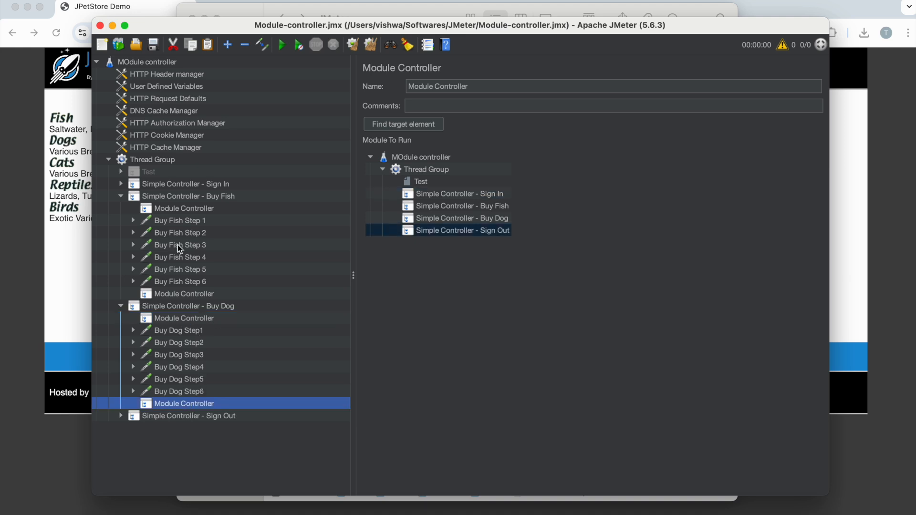
pyautogui.click(187, 212)
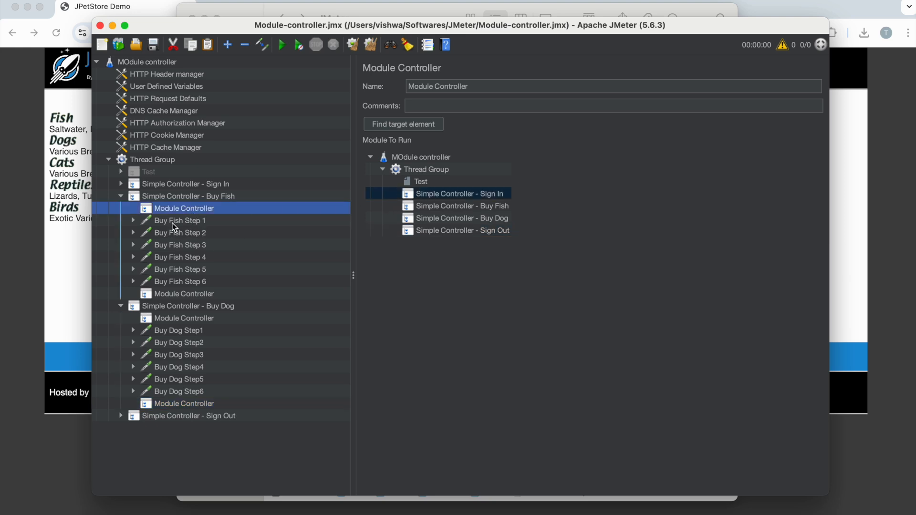
pyautogui.click(189, 294)
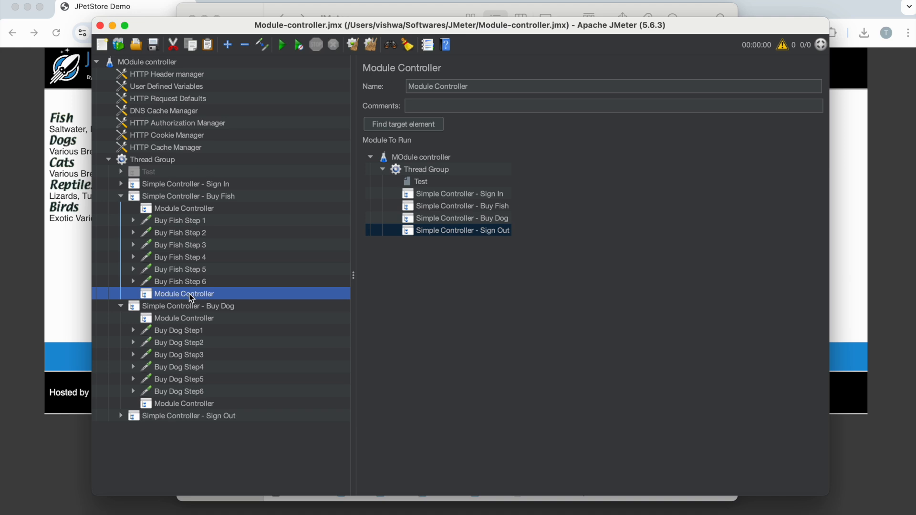
# Step: Disable Simple Controller - Sign In and Simple Controller - Sign Out, and collapse the Buy Fish and Buy Dog branches
pyautogui.click(174, 185)
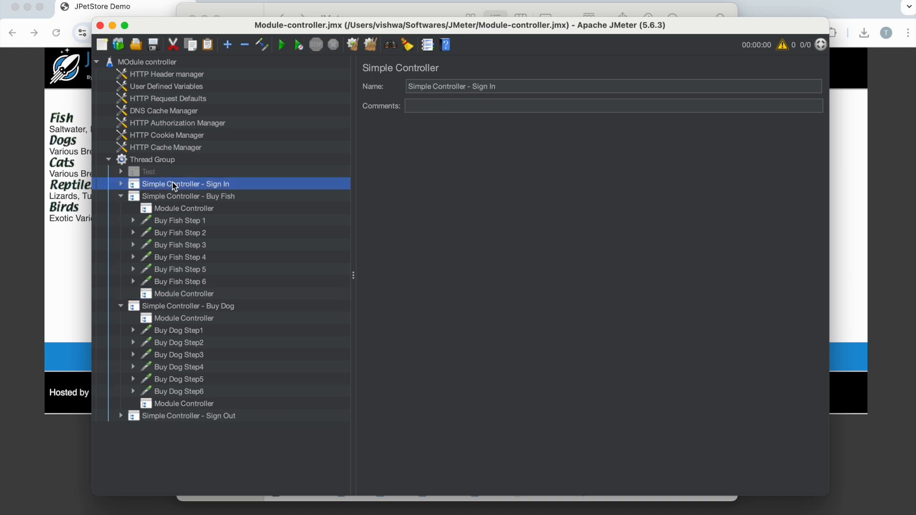
pyautogui.rightClick(173, 185)
pyautogui.click(198, 403)
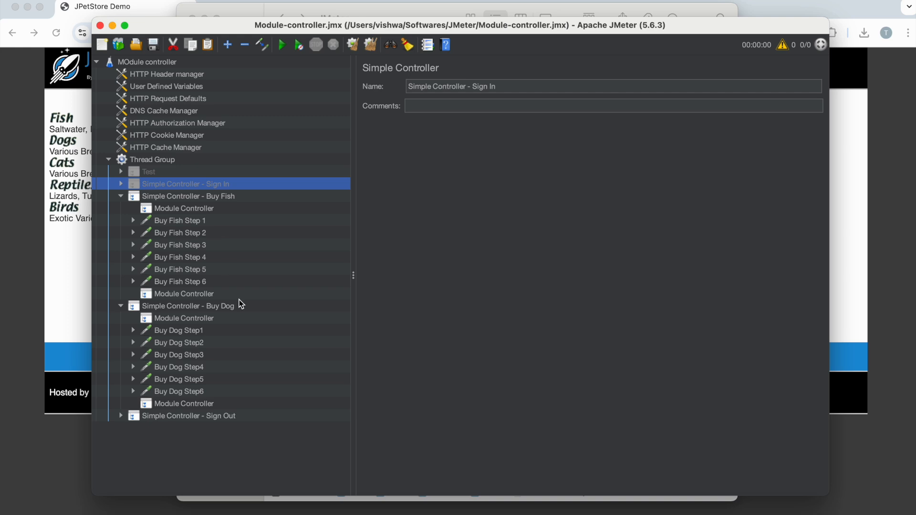
pyautogui.click(160, 418)
pyautogui.rightClick(158, 418)
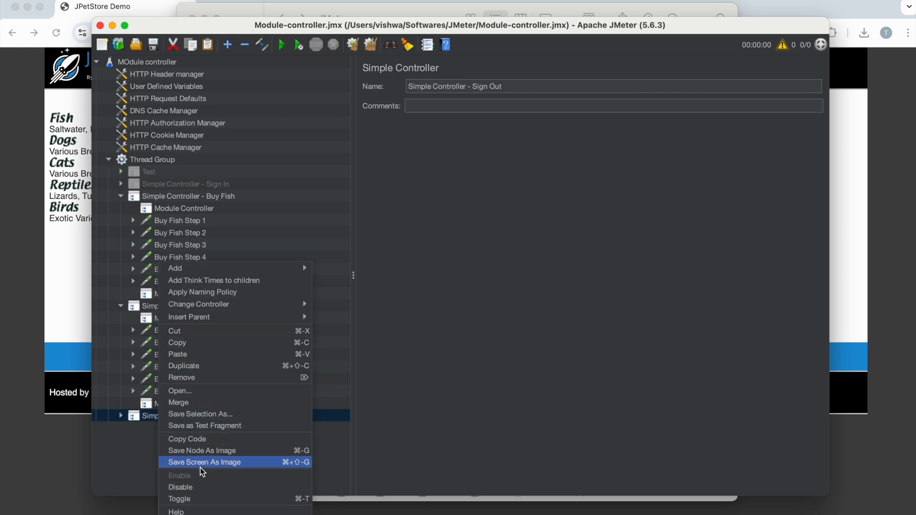
pyautogui.click(194, 486)
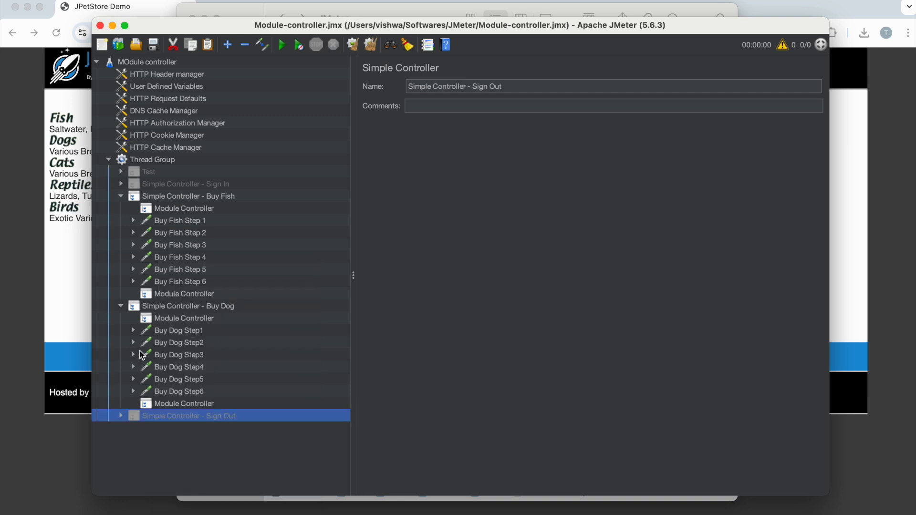
pyautogui.click(121, 196)
pyautogui.click(121, 209)
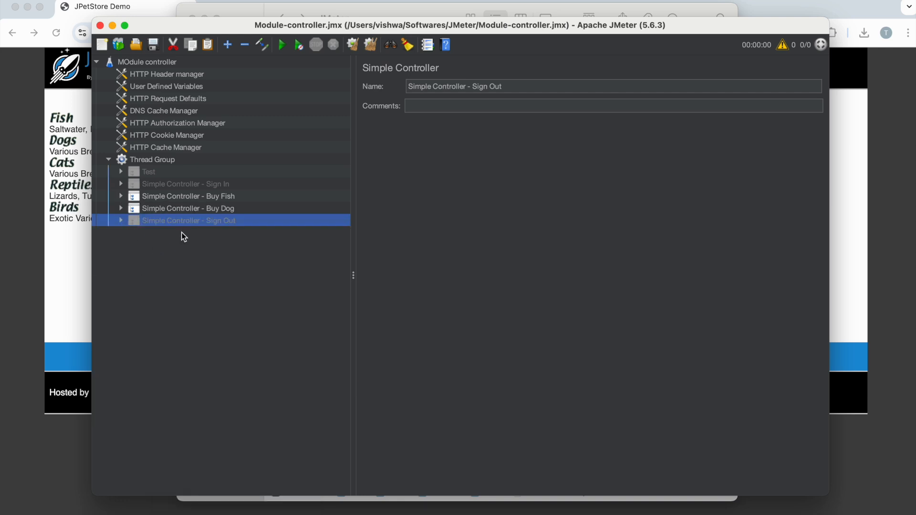
# Step: Inspect the target modules of both Module Controllers in Simple Controller - Buy Dog, with sign-in and sign-out disabled
pyautogui.click(122, 208)
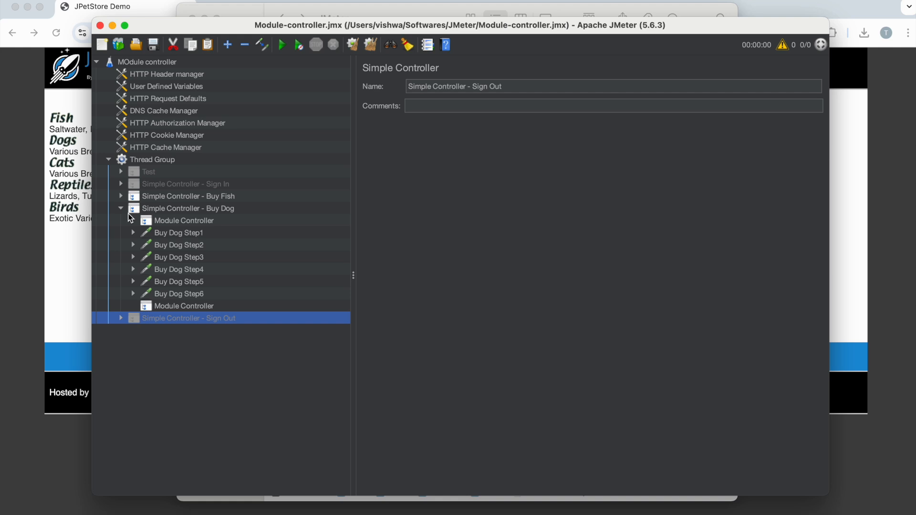
pyautogui.click(169, 221)
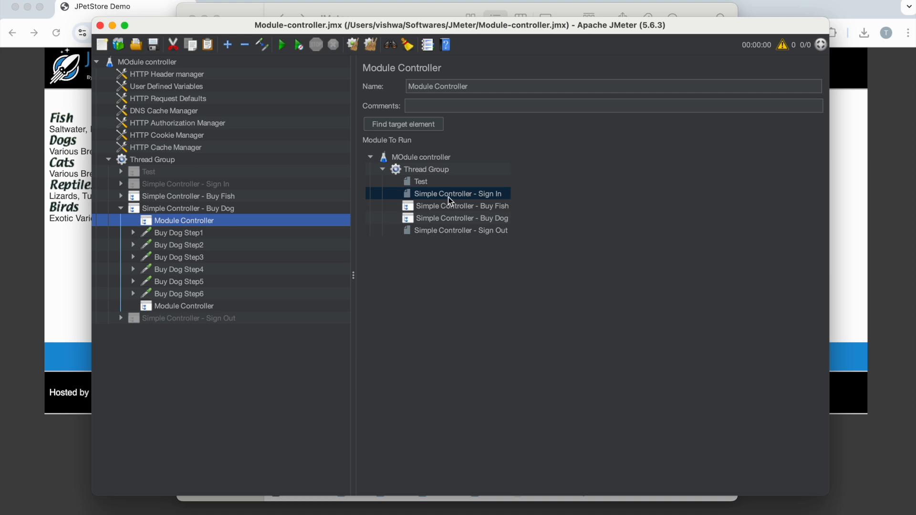
pyautogui.click(203, 306)
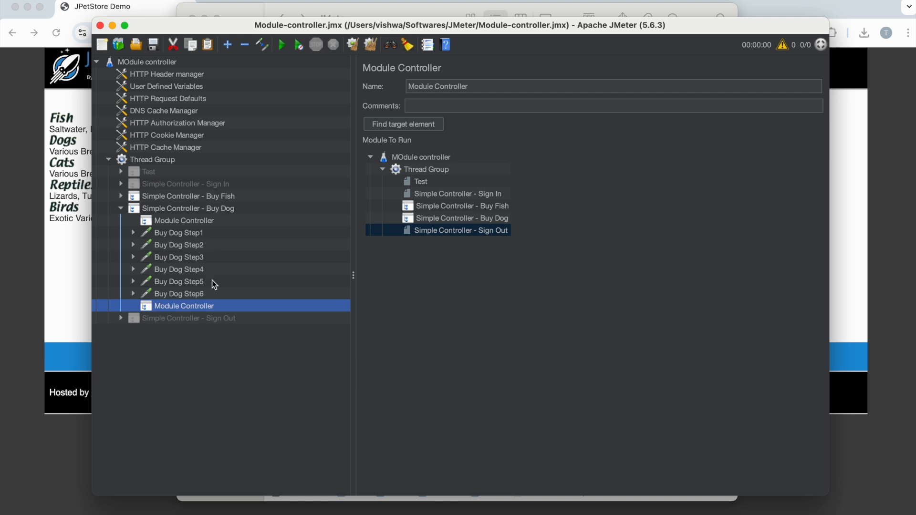
pyautogui.click(157, 208)
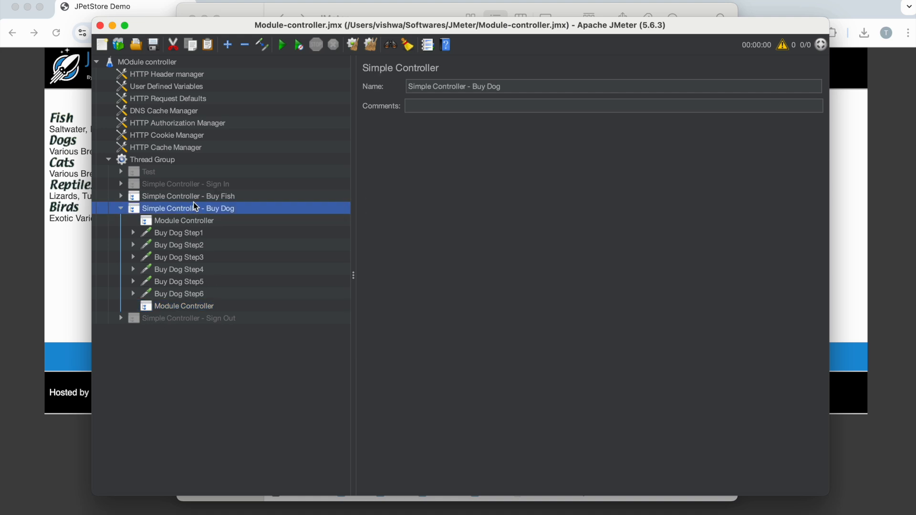
pyautogui.click(121, 209)
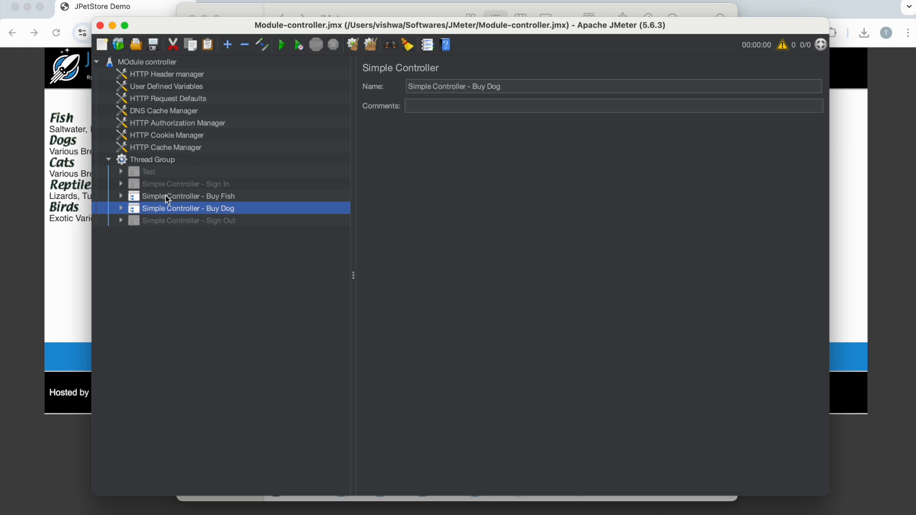
# Step: Review the requests inside the disabled Simple Controller - Sign In and Simple Controller - Sign Out
pyautogui.click(228, 197)
pyautogui.click(216, 208)
pyautogui.click(134, 185)
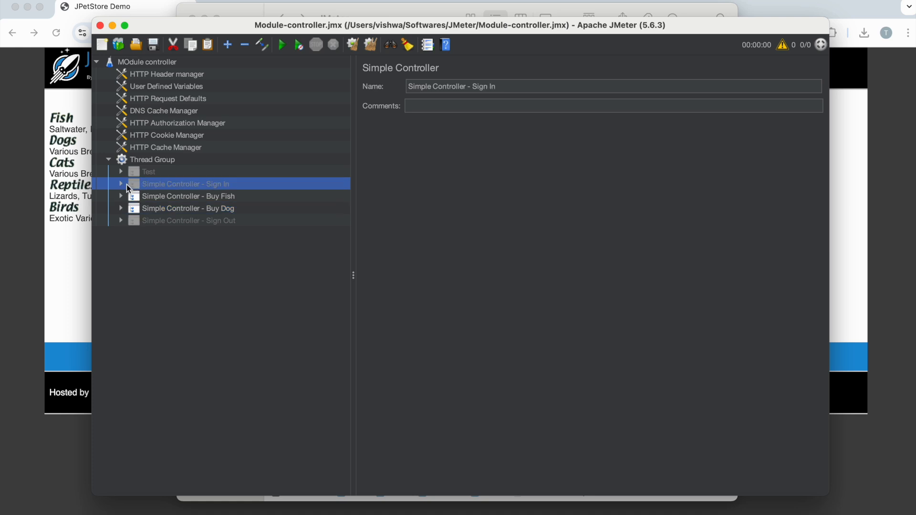
pyautogui.click(121, 184)
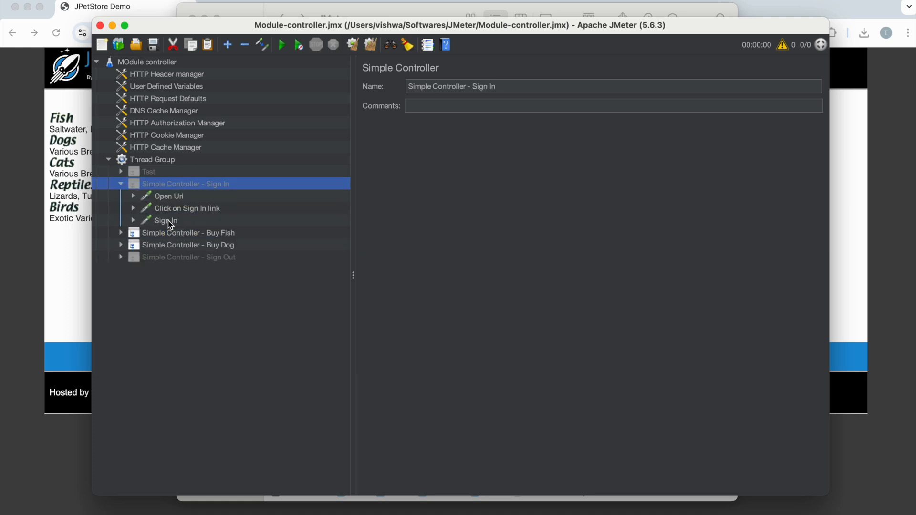
pyautogui.click(122, 257)
pyautogui.click(122, 258)
pyautogui.click(122, 185)
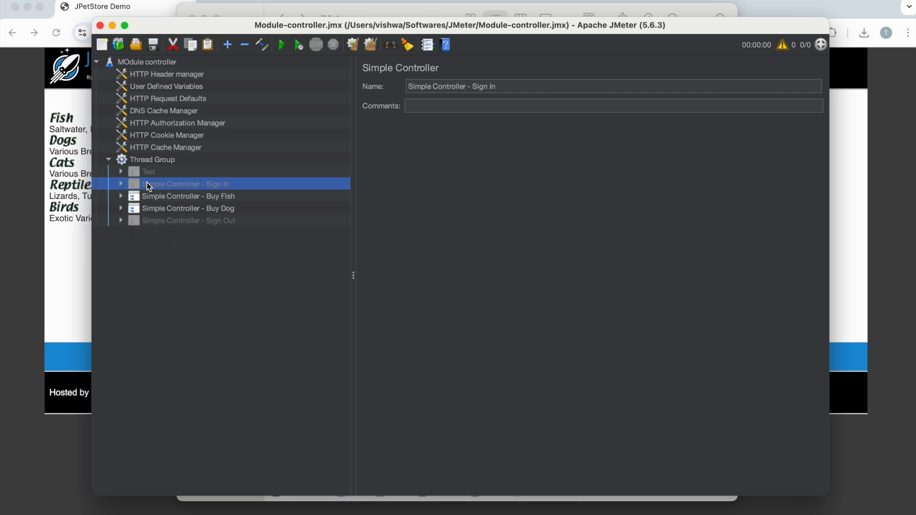
# Step: Inspect the target module of the first Module Controller in Simple Controller - Buy Fish
pyautogui.click(175, 197)
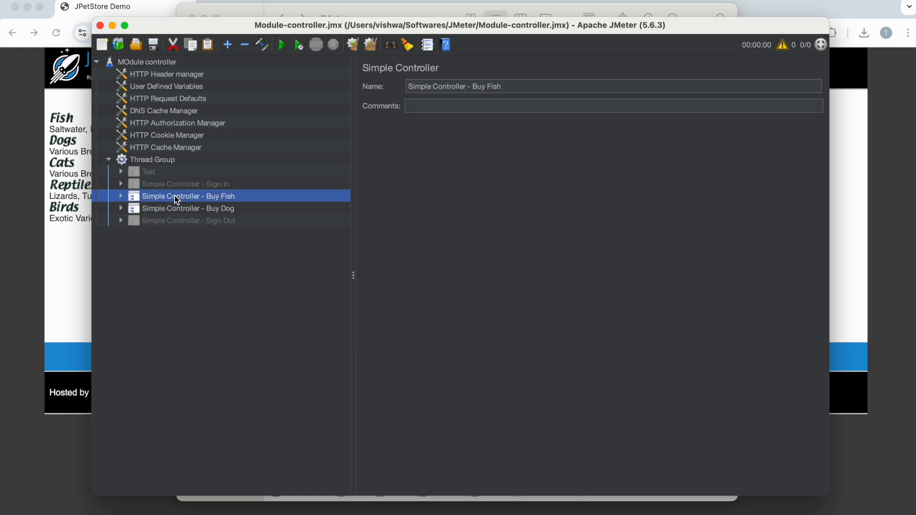
pyautogui.click(121, 197)
pyautogui.click(165, 209)
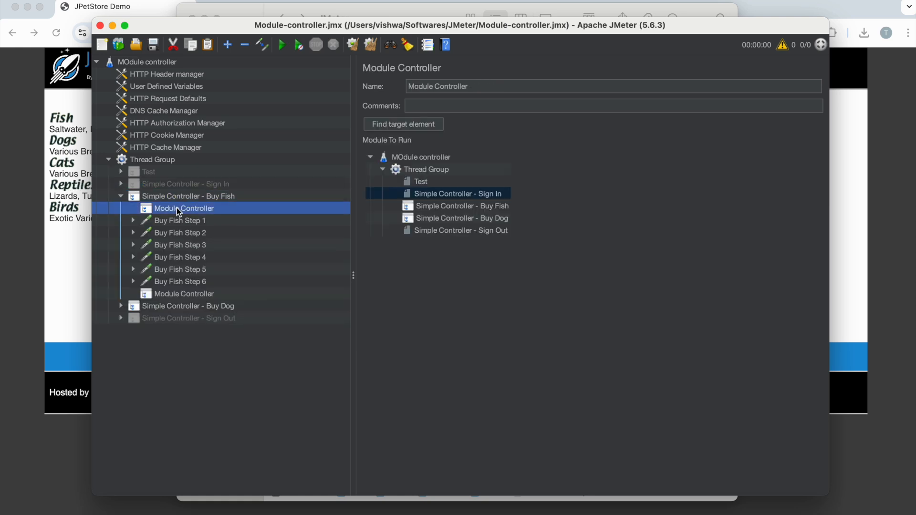
pyautogui.click(121, 196)
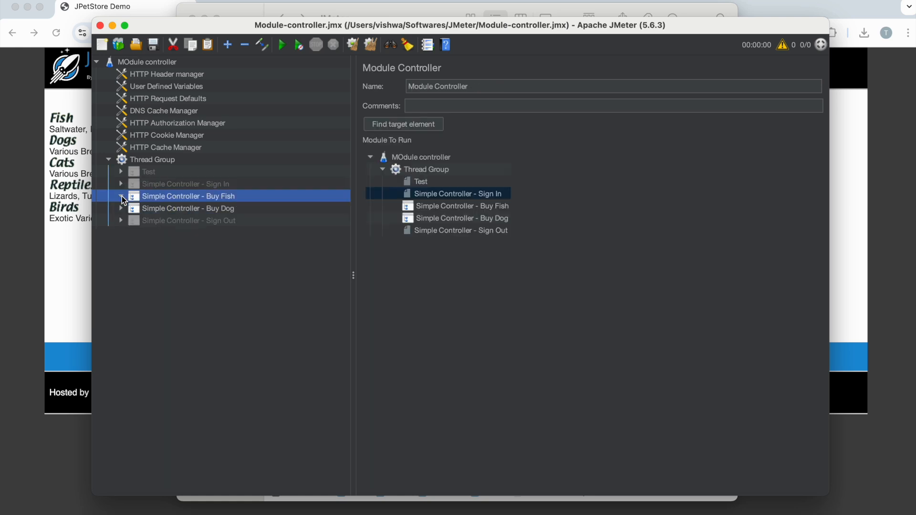
# Step: Add a View Results Tree listener to the Thread Group
pyautogui.click(149, 160)
pyautogui.rightClick(150, 160)
pyautogui.moveTo(268, 167)
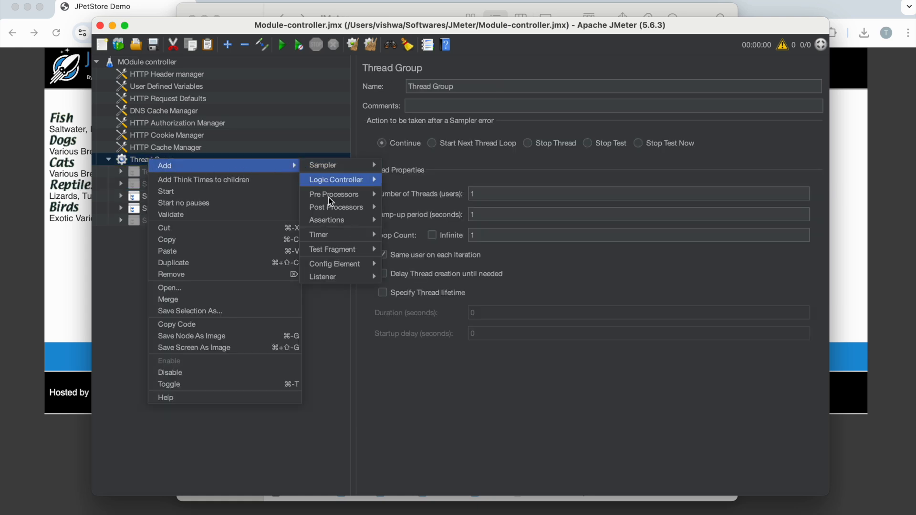
pyautogui.moveTo(345, 281)
pyautogui.click(422, 274)
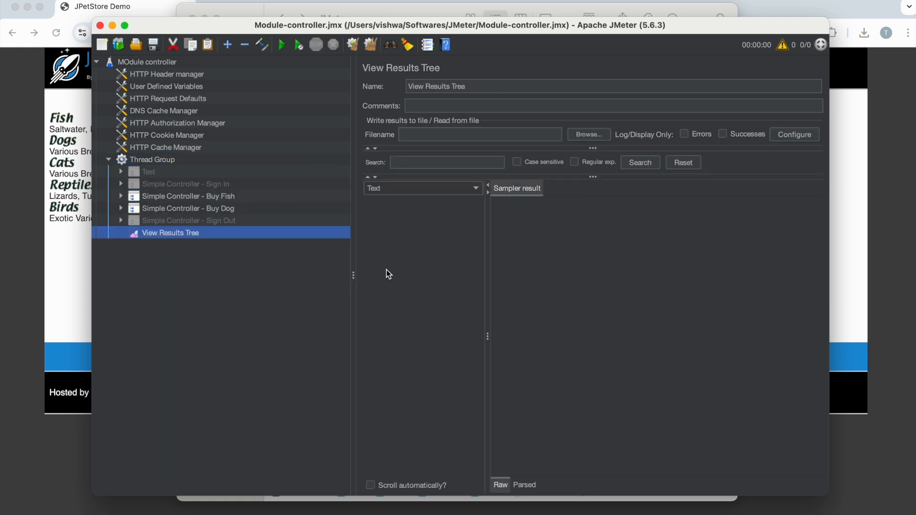
# Step: Add a Summary Report listener to the Thread Group
pyautogui.click(162, 159)
pyautogui.rightClick(162, 159)
pyautogui.moveTo(229, 166)
pyautogui.moveTo(356, 284)
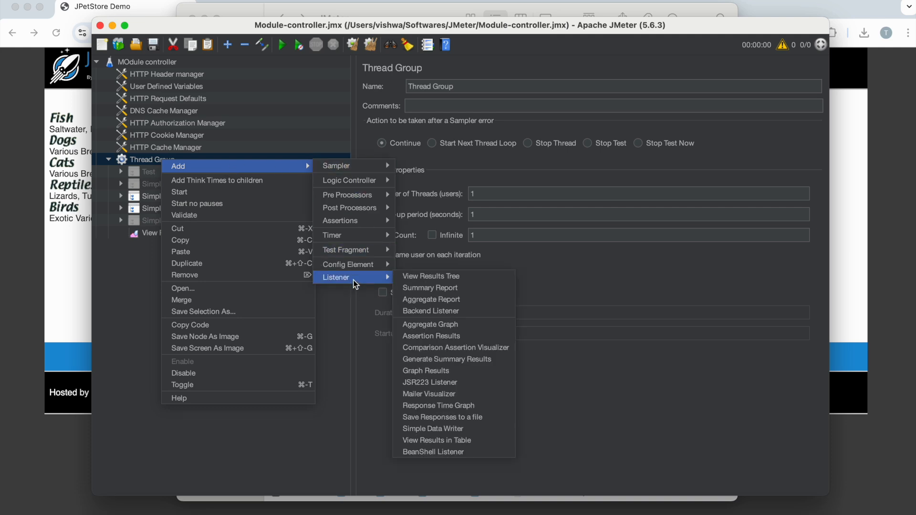
pyautogui.click(432, 288)
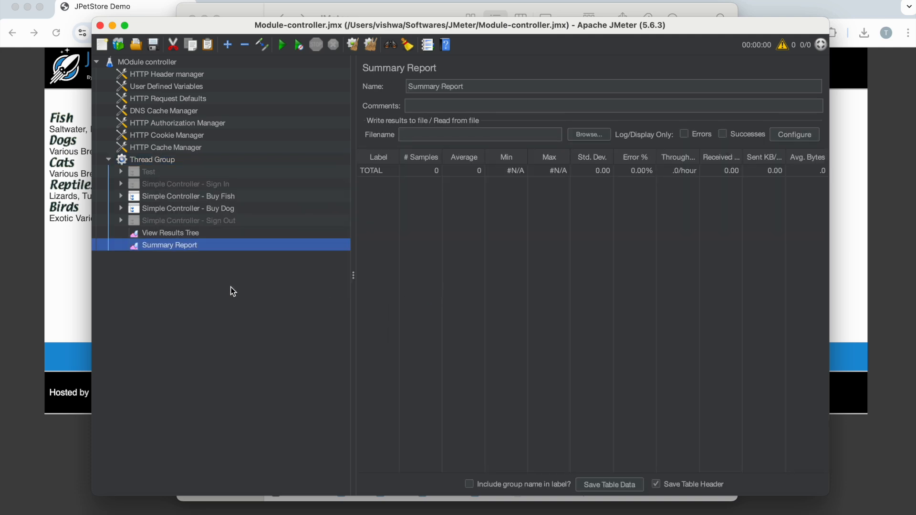
# Step: Rename the test plan to "Test Plan Module controller Demo"
pyautogui.click(151, 65)
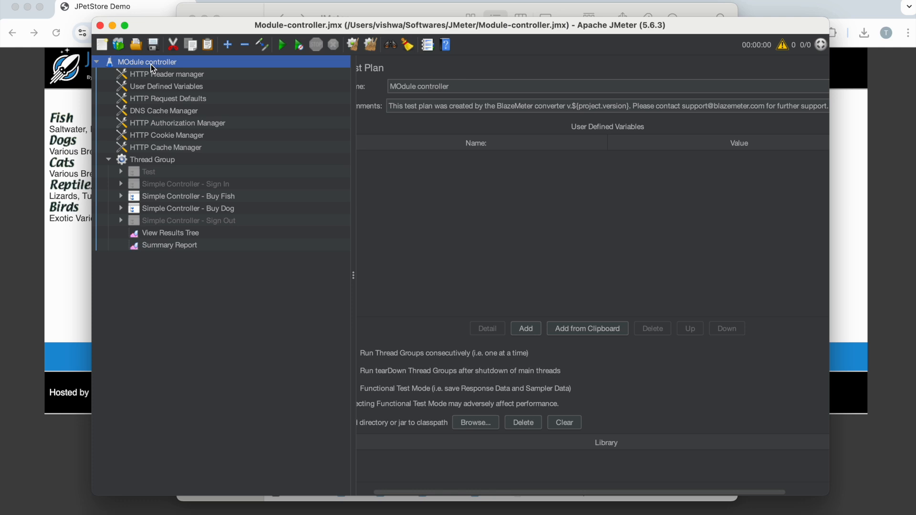
pyautogui.click(399, 88)
pyautogui.write('Test Plan Mo')
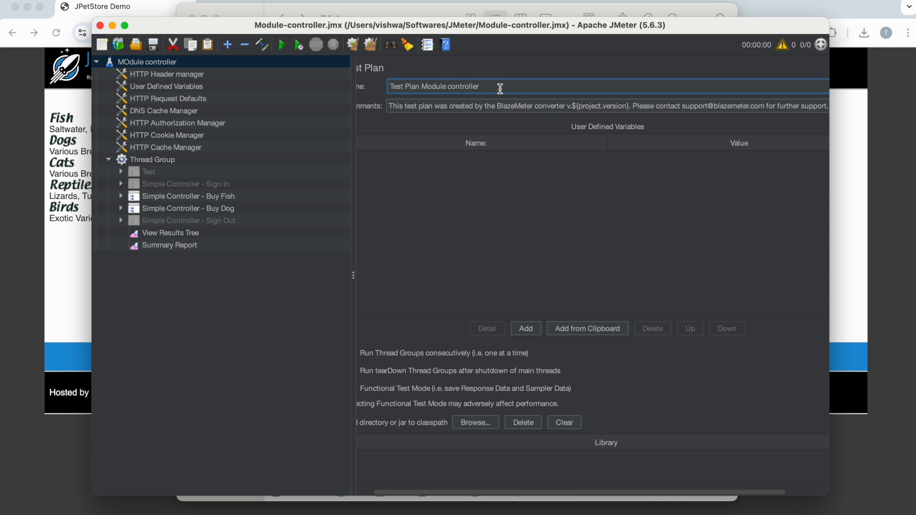
pyautogui.write('Demo')
# Step: Open the View Results Tree, widen its pane and run the test plan
pyautogui.click(168, 234)
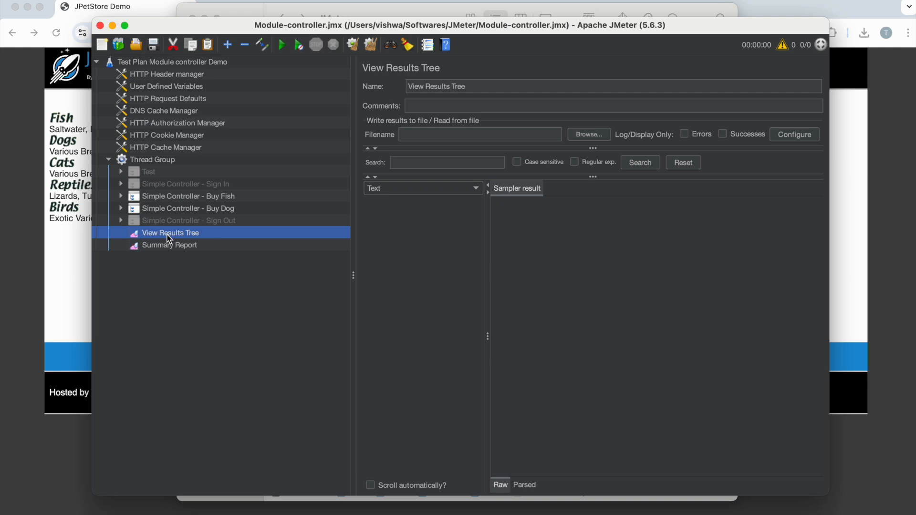
pyautogui.moveTo(356, 205); pyautogui.dragTo(276, 207)
pyautogui.click(282, 46)
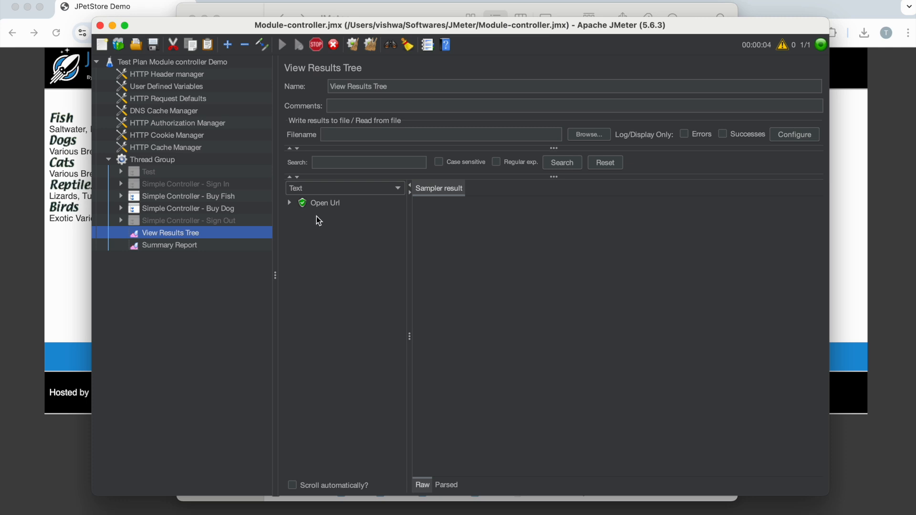
# Step: Render the results as HTML and examine the response data of Open Url and Click on Sign In link
pyautogui.click(325, 193)
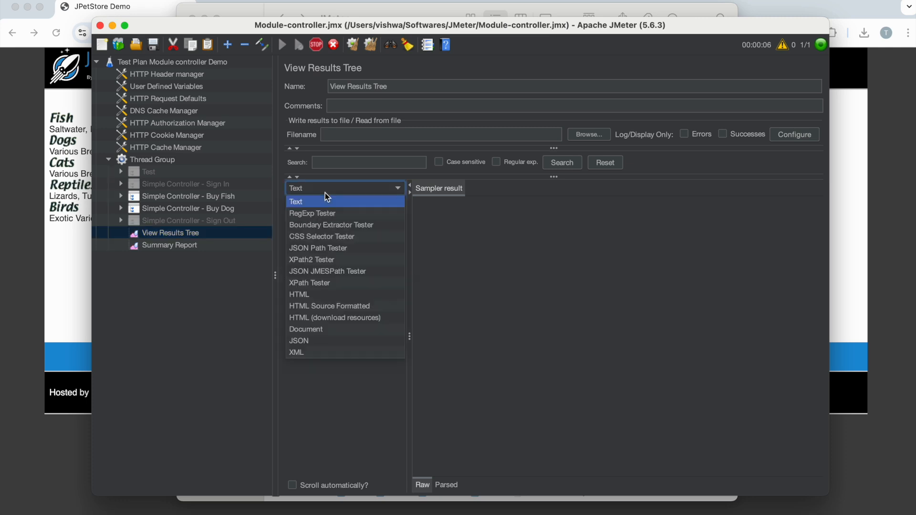
pyautogui.click(330, 285)
pyautogui.click(326, 202)
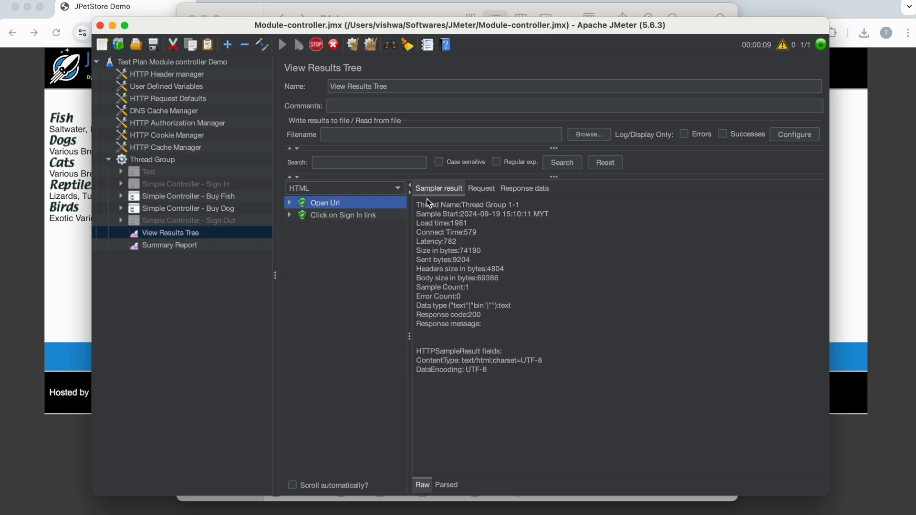
pyautogui.click(526, 188)
pyautogui.click(339, 215)
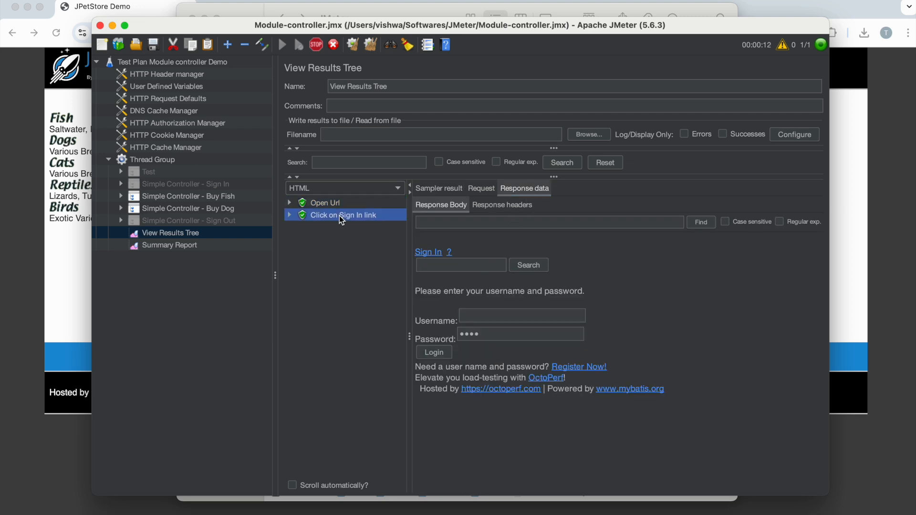
# Step: Examine the fish flow's response data for Sign In, Buy Fish Step 1 through Step 6, and Sign Out
pyautogui.click(322, 228)
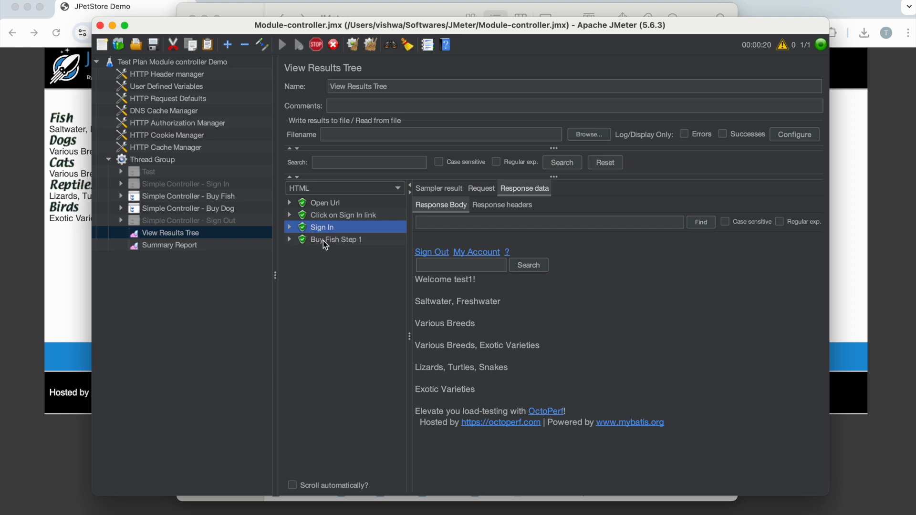
pyautogui.click(323, 241)
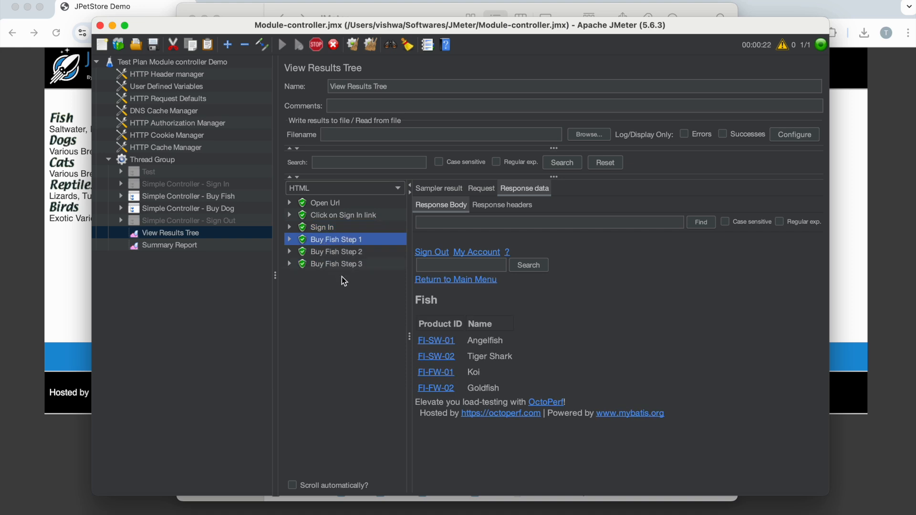
pyautogui.click(333, 253)
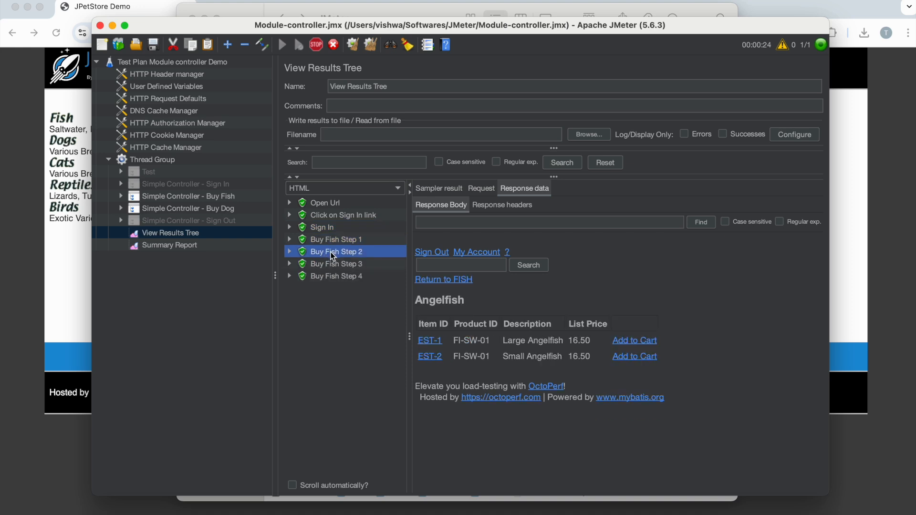
pyautogui.click(331, 265)
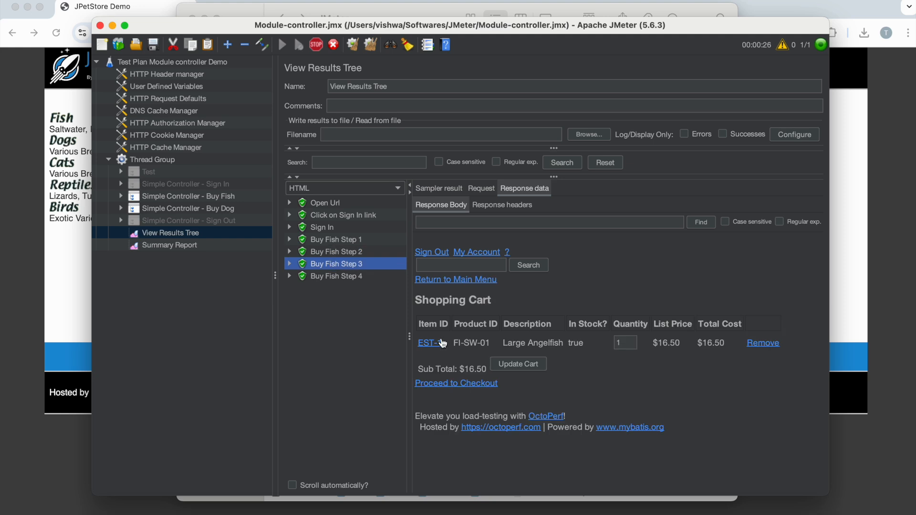
pyautogui.click(337, 280)
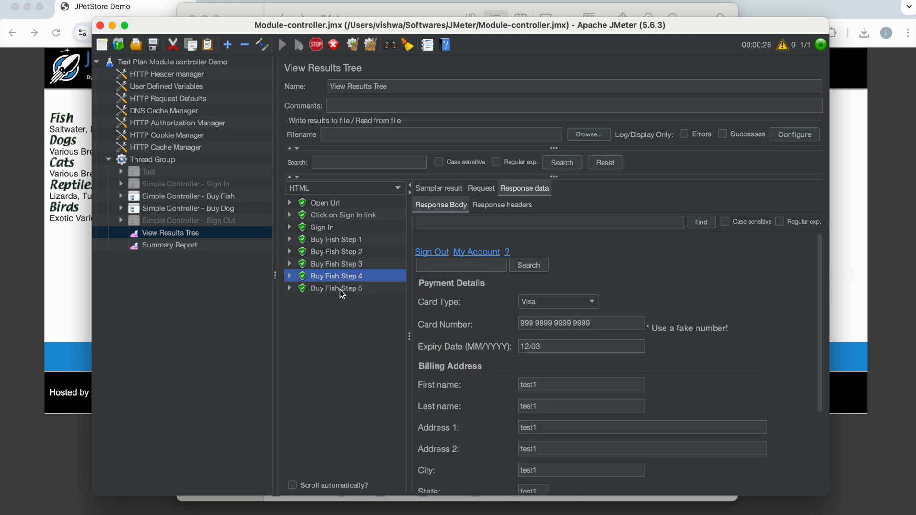
pyautogui.click(339, 290)
pyautogui.click(338, 301)
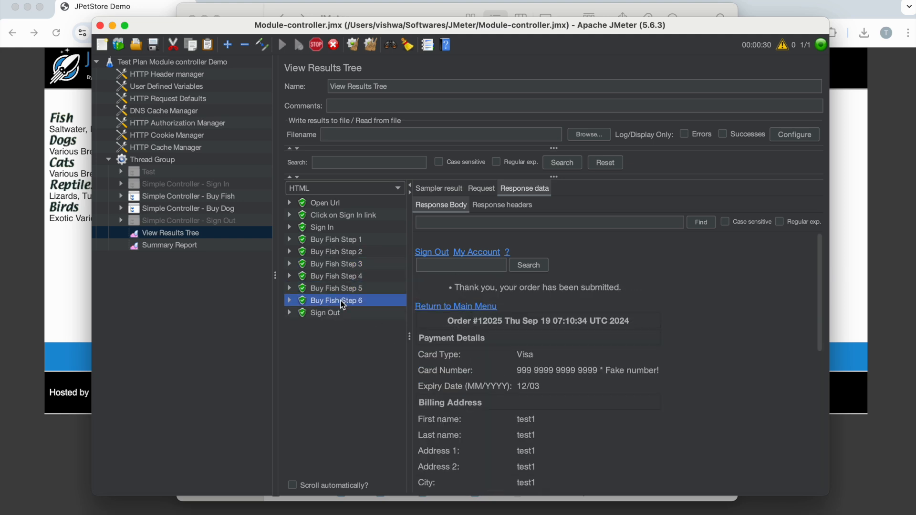
pyautogui.click(335, 315)
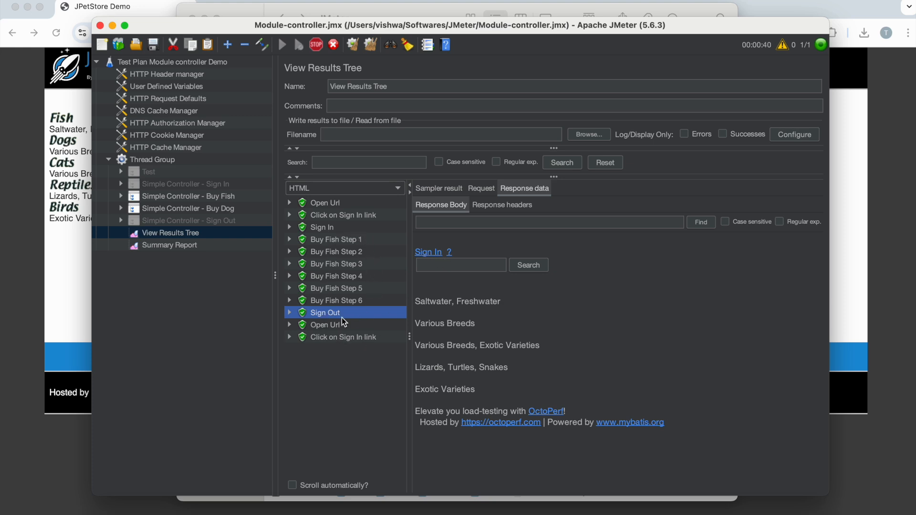
# Step: Examine the dog flow's response data for Open Url, Click on Sign In link, Sign In, Buy Dog Step6 and Sign Out
pyautogui.click(330, 326)
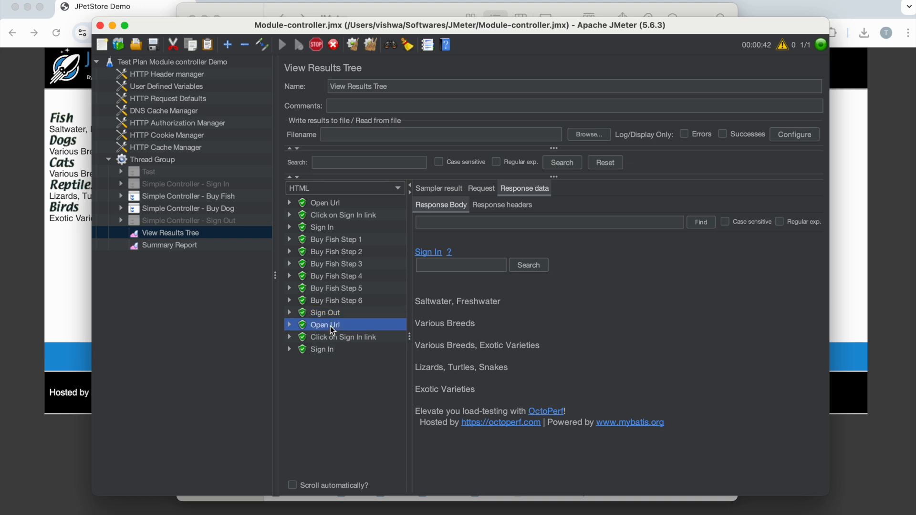
pyautogui.click(348, 339)
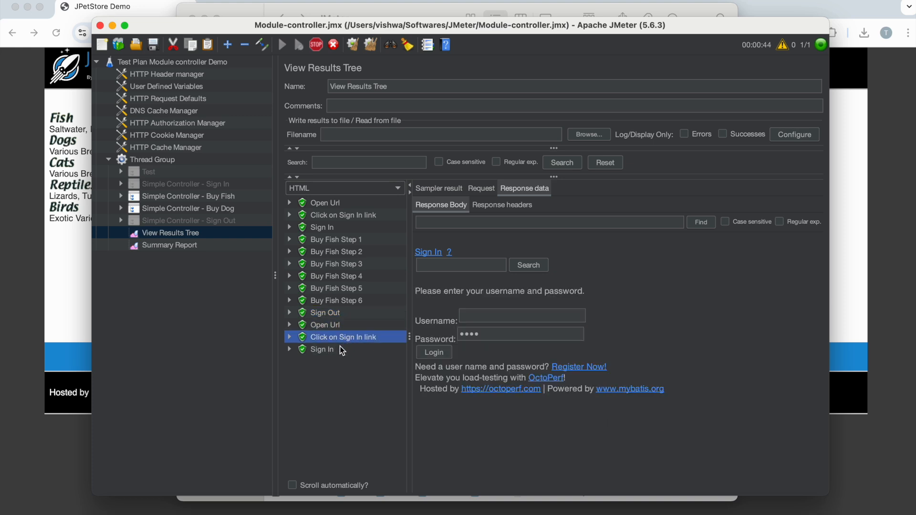
pyautogui.click(336, 351)
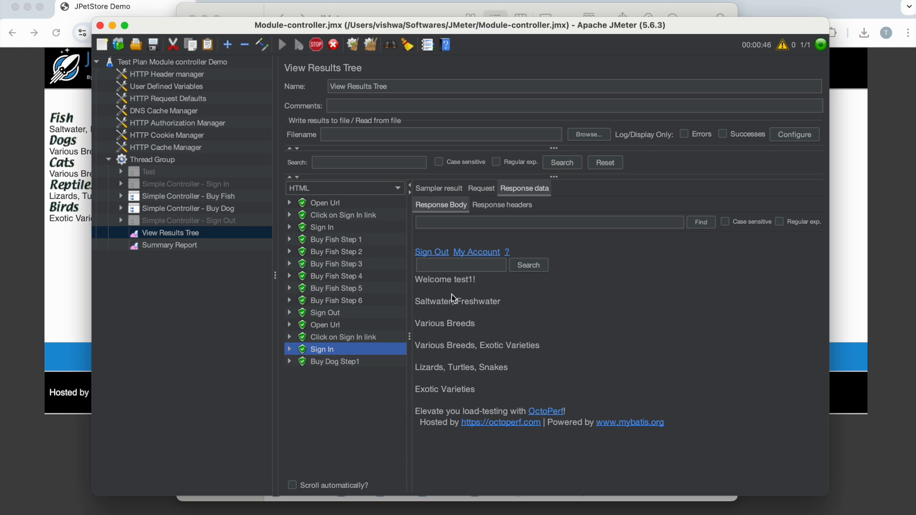
pyautogui.moveTo(416, 280); pyautogui.dragTo(483, 282)
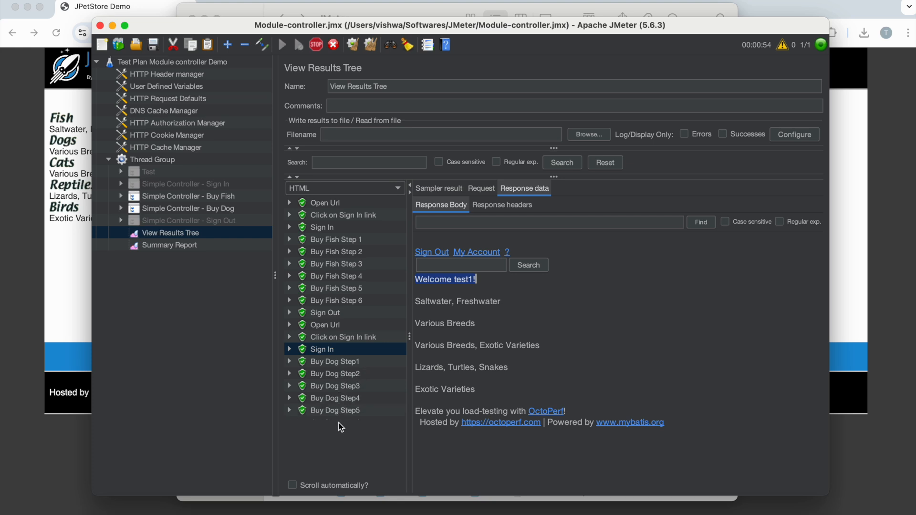
pyautogui.click(341, 422)
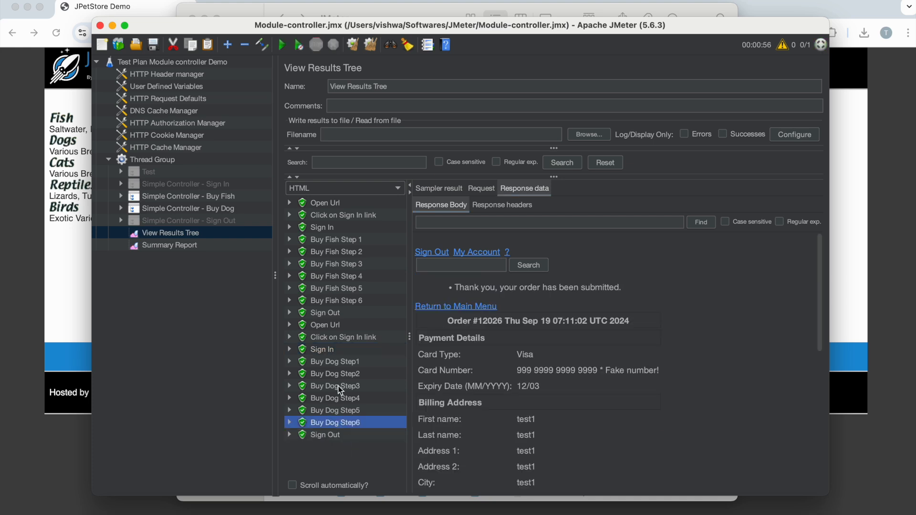
pyautogui.click(330, 436)
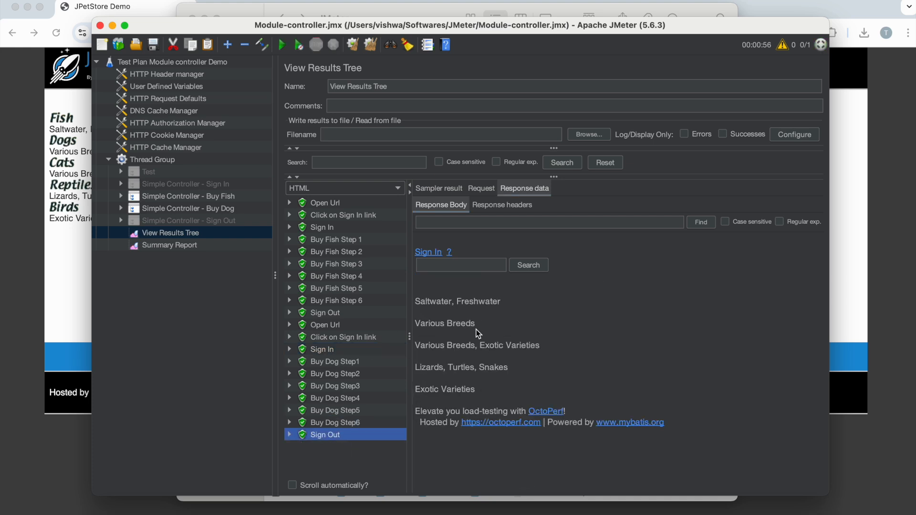
pyautogui.moveTo(456, 250); pyautogui.dragTo(419, 245)
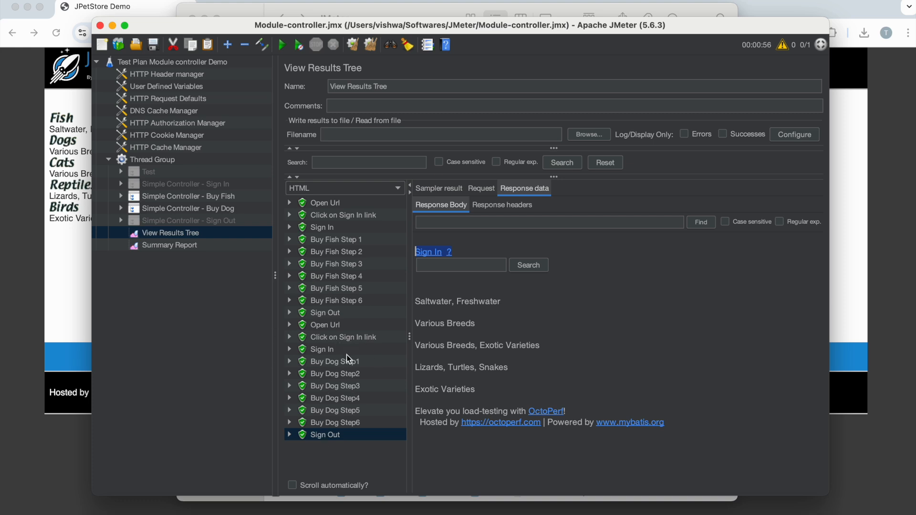
# Step: Review the Sign In, Sign Out, Buy Fish and Buy Dog Simple Controllers in the Thread Group
pyautogui.click(175, 186)
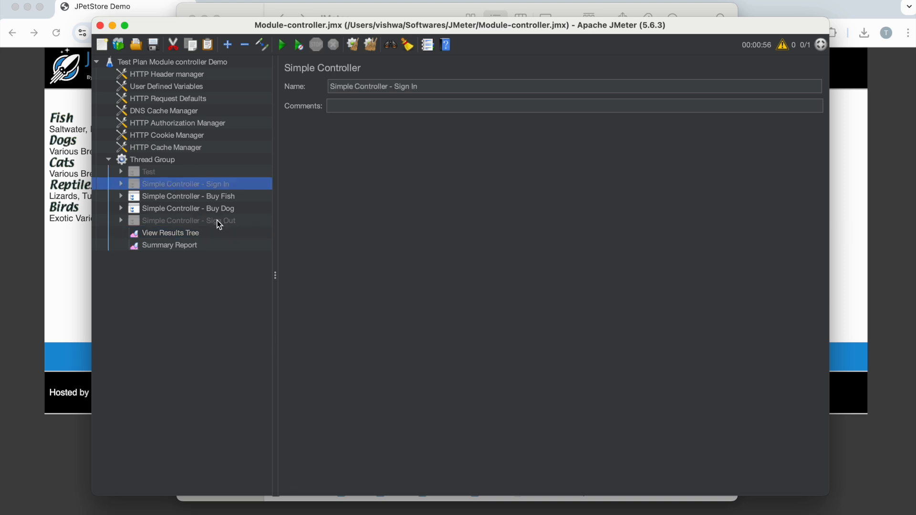
pyautogui.click(215, 221)
pyautogui.click(173, 197)
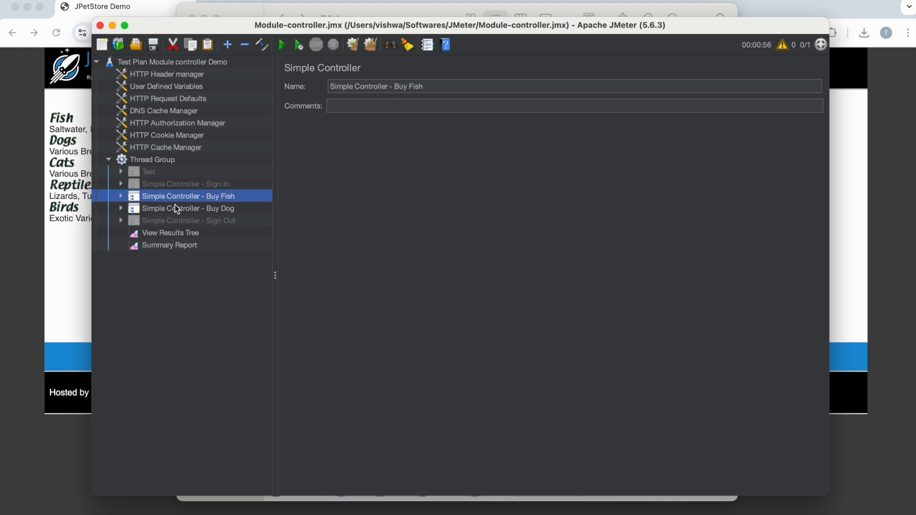
pyautogui.click(175, 207)
pyautogui.click(214, 197)
pyautogui.click(210, 210)
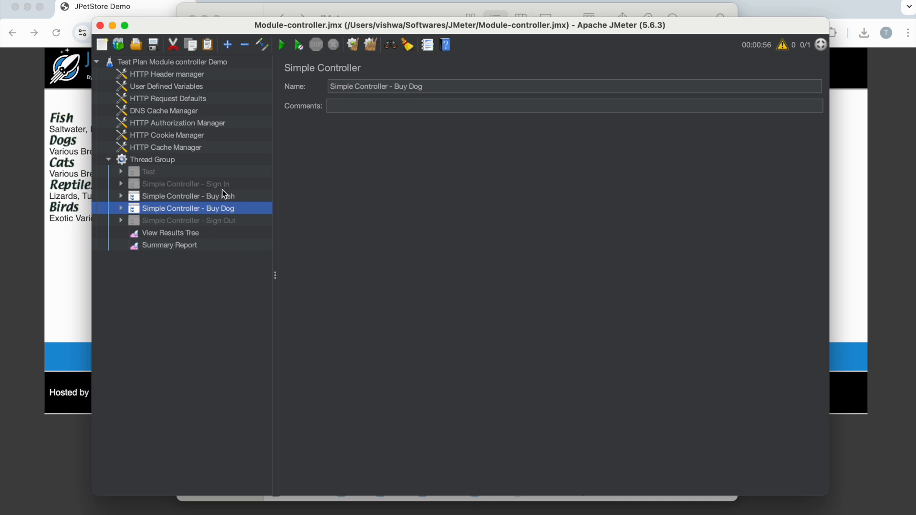
# Step: Look at the JPetStore categories in the browser, then return to JMeter and view the Sign In and Sign Out Simple Controllers
pyautogui.click(62, 270)
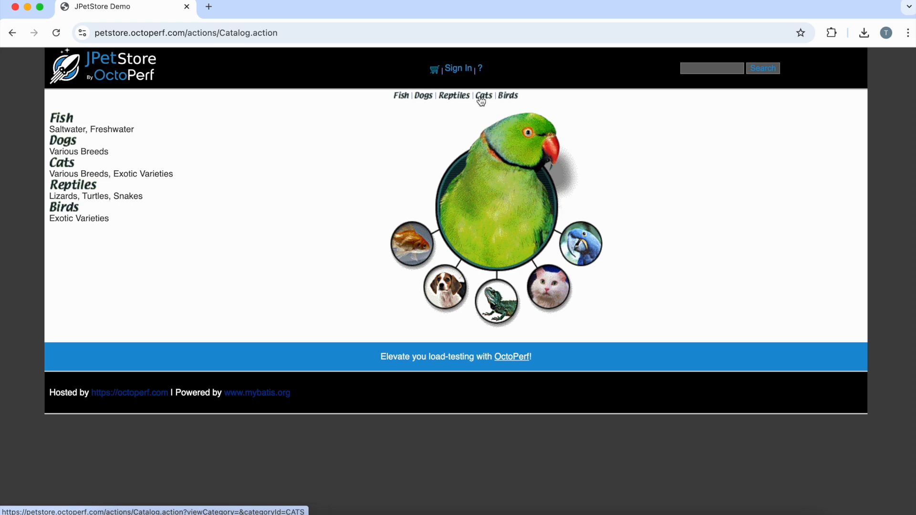
pyautogui.click(668, 505)
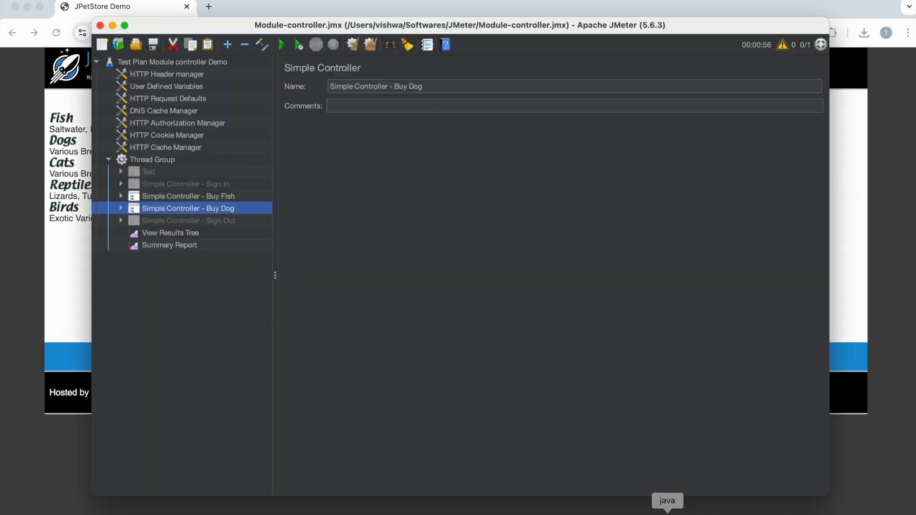
pyautogui.click(172, 186)
pyautogui.click(196, 220)
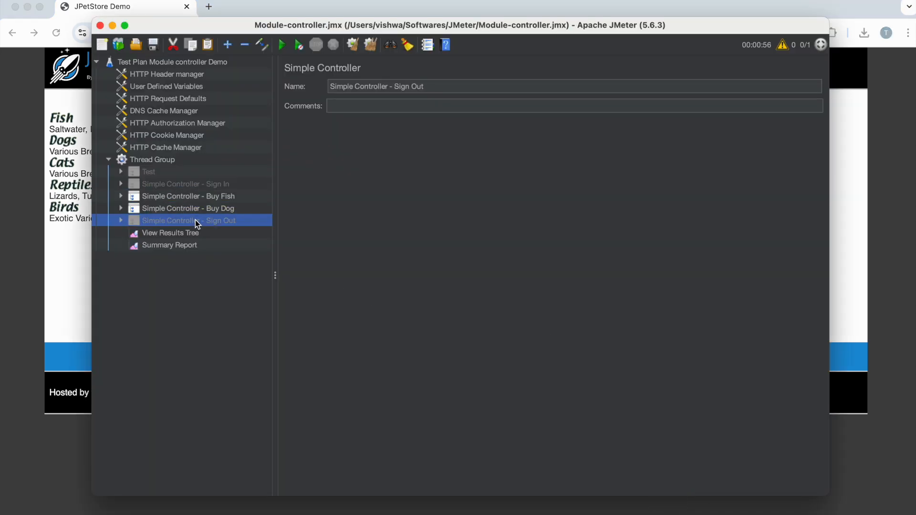